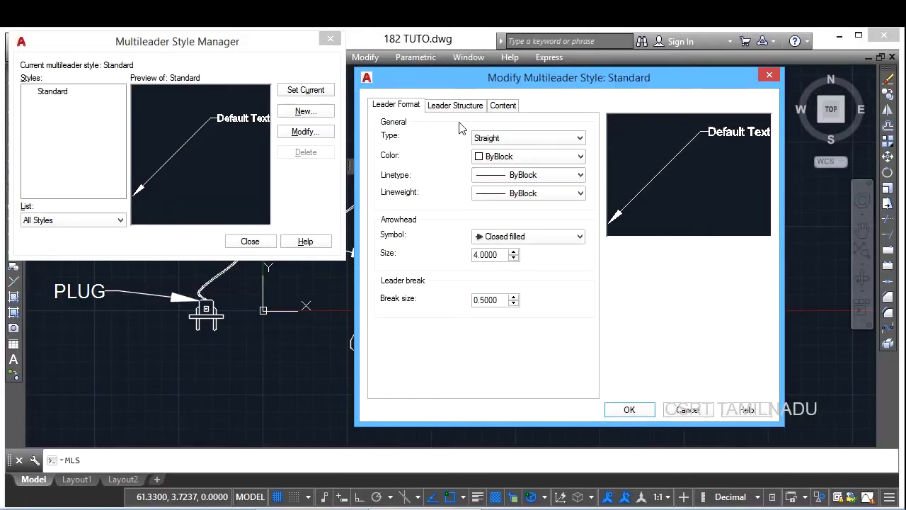
Show the Leader Structure settings of the Standard multileader style.
click(456, 105)
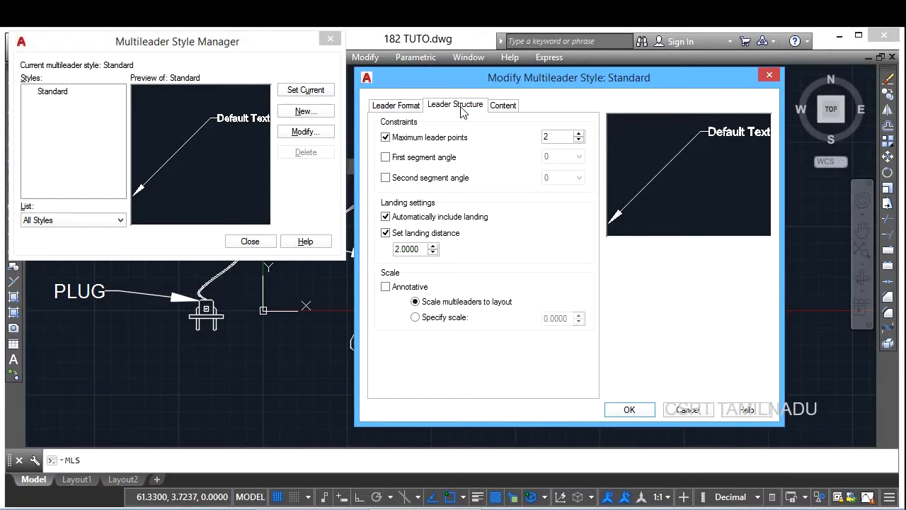
Review the leader format and structure settings, keeping maximum leader points at 2, and close the editor.
click(396, 106)
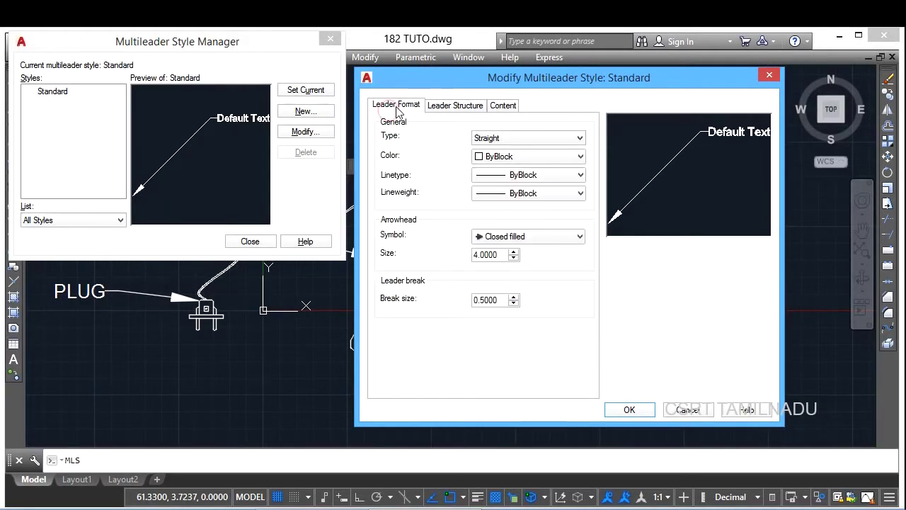
click(455, 105)
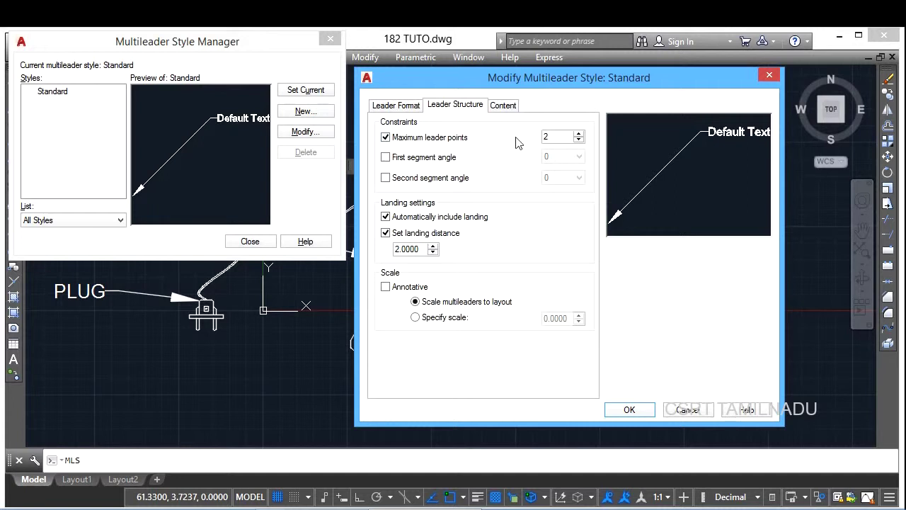
mouse_move(556, 137)
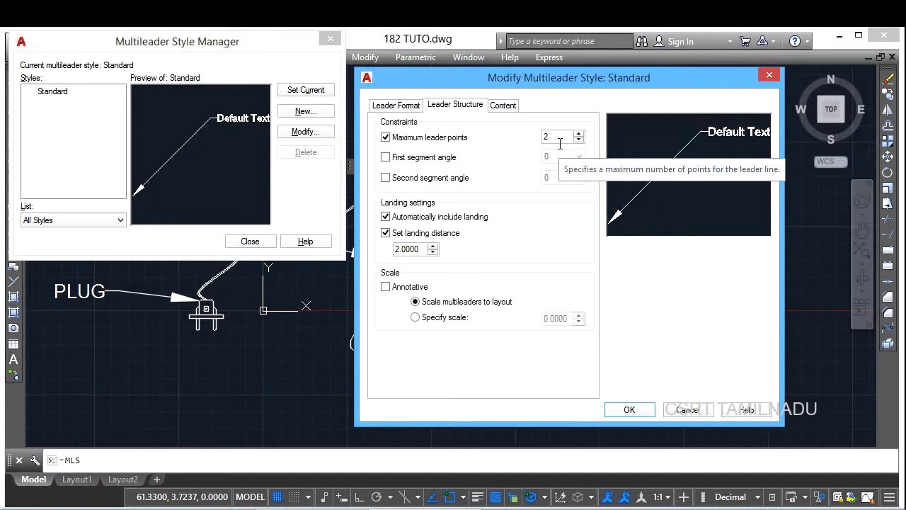
double_click(567, 140)
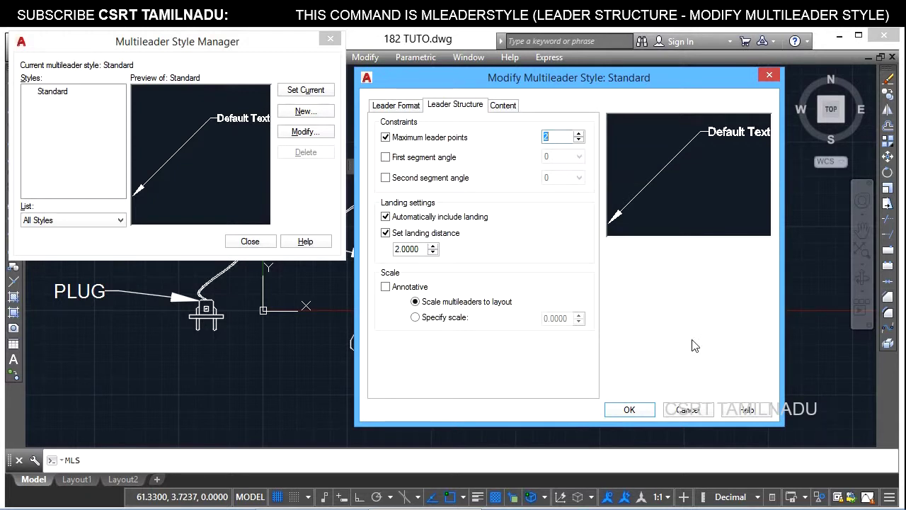
click(638, 413)
click(248, 241)
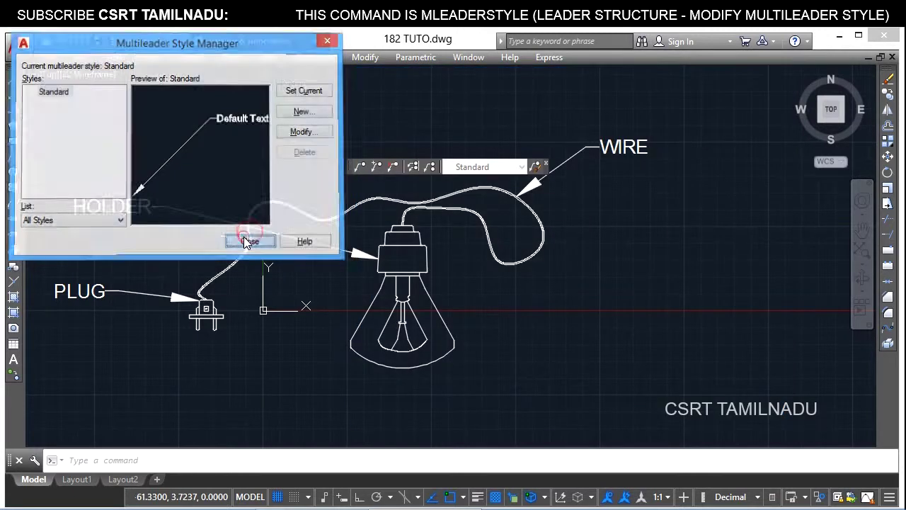
click(471, 461)
text(MLEADER)
key(Return)
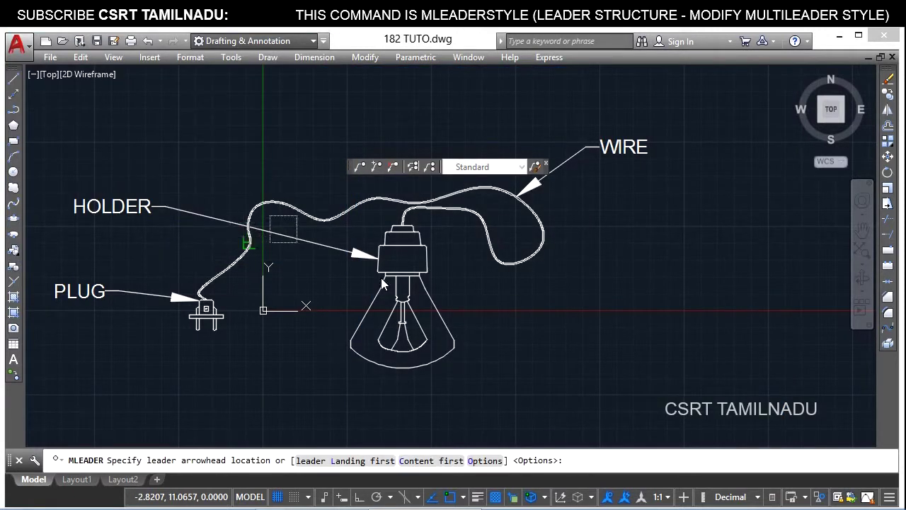
click(450, 363)
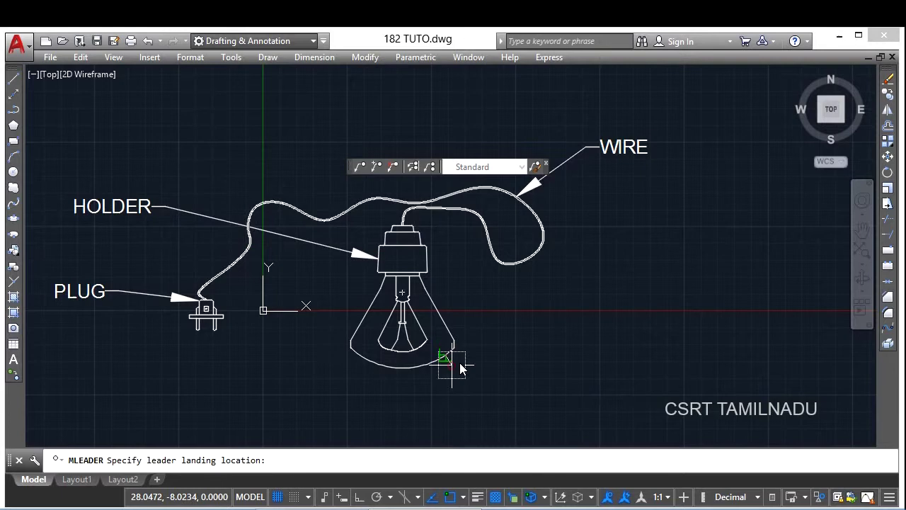
click(668, 262)
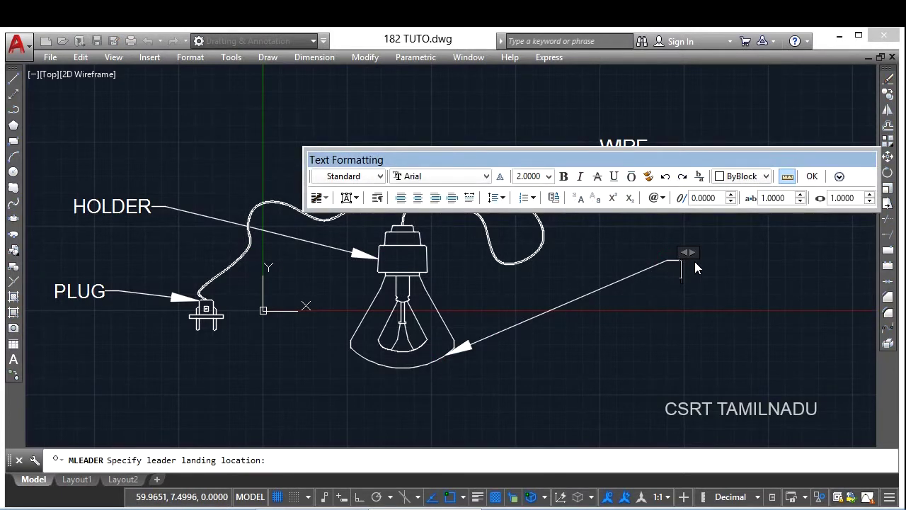
click(615, 339)
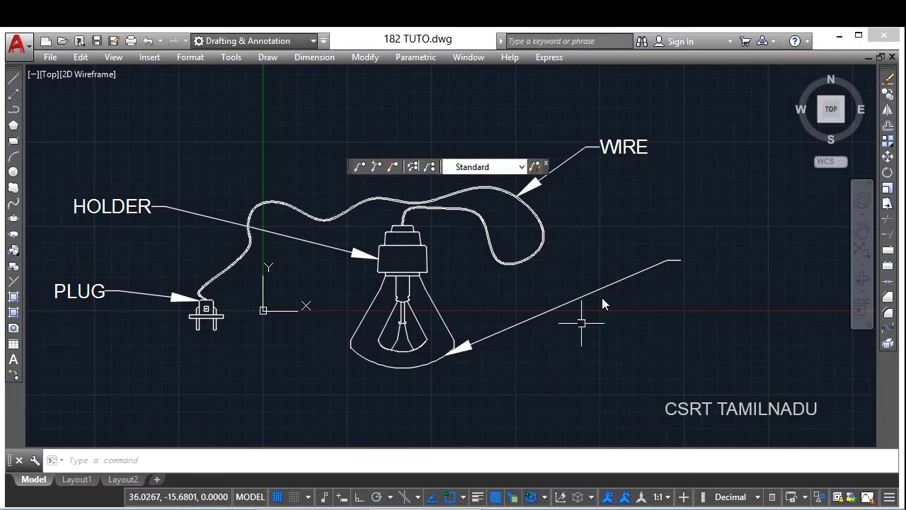
click(669, 314)
click(580, 228)
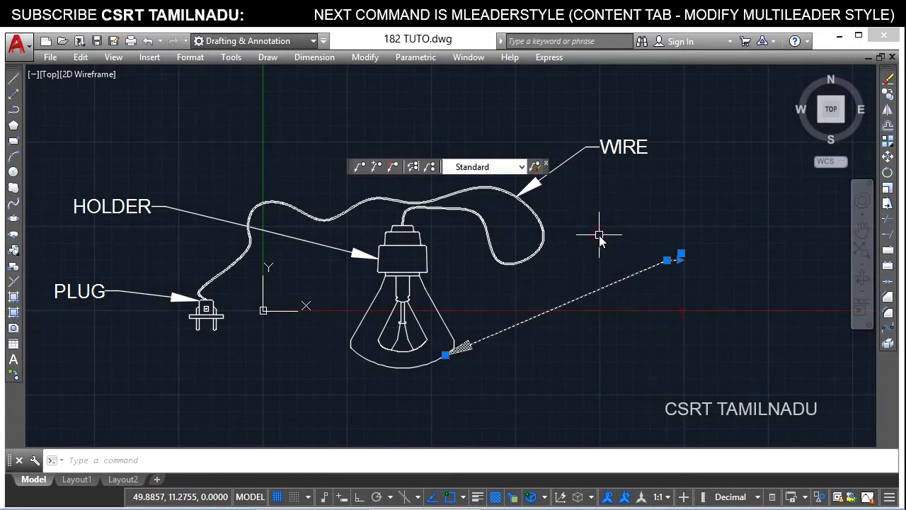
key(Delete)
Raise the Standard multileader style's maximum leader points to 4 and close the style manager.
text(LS)
key(Return)
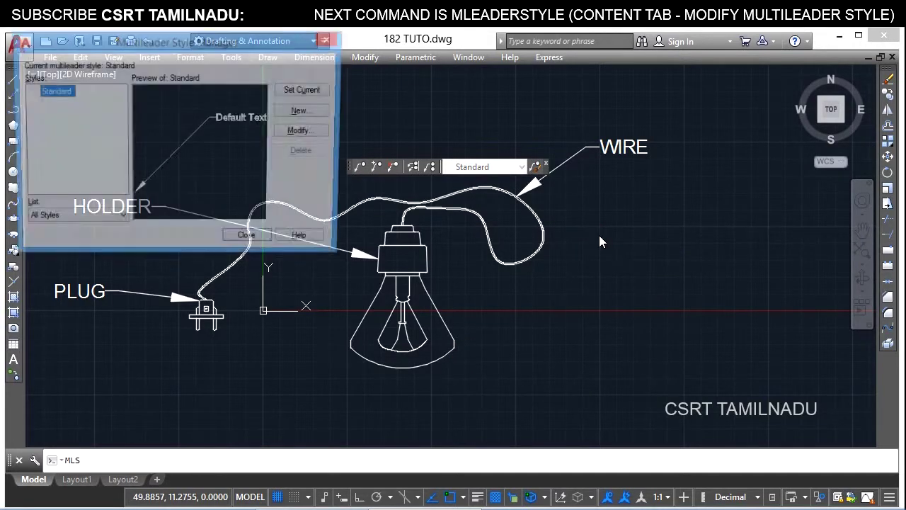
click(304, 132)
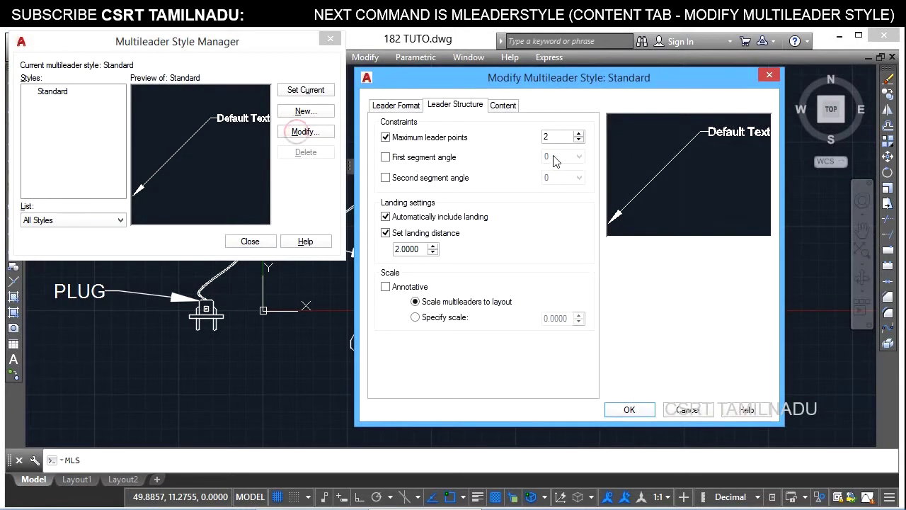
double_click(571, 137)
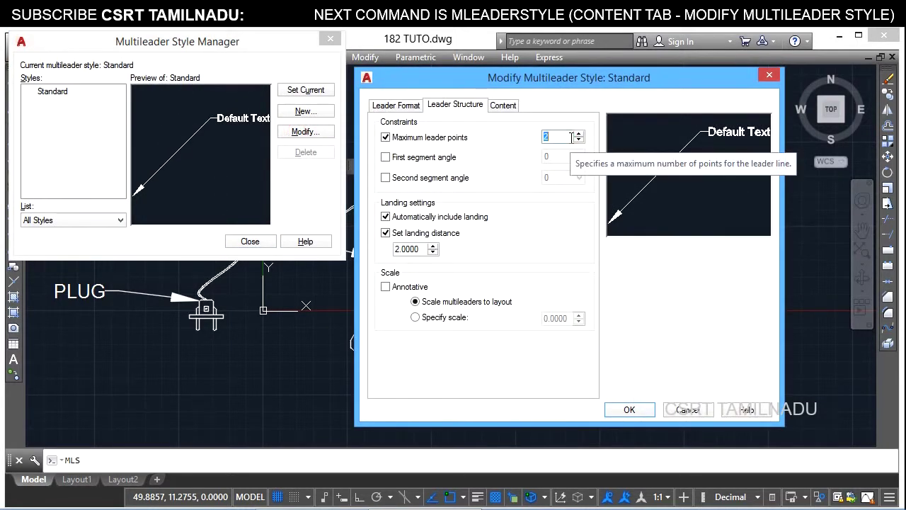
text(4)
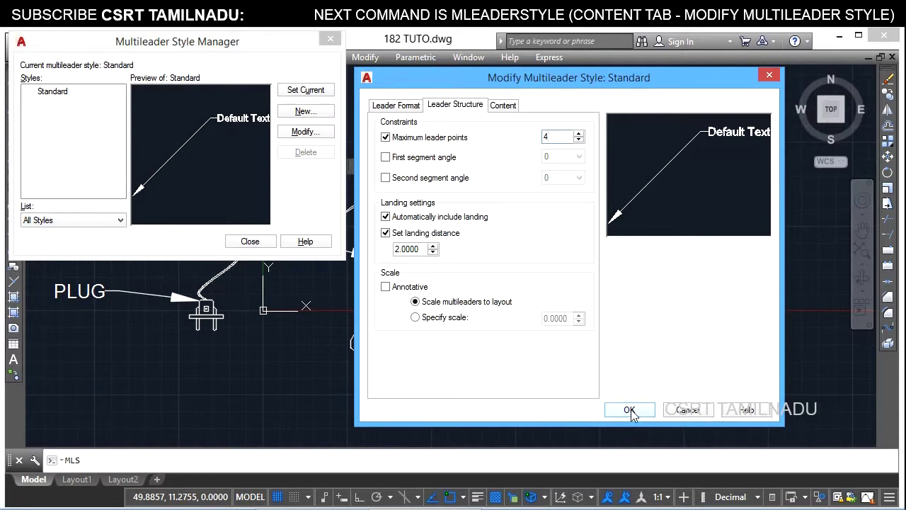
click(630, 411)
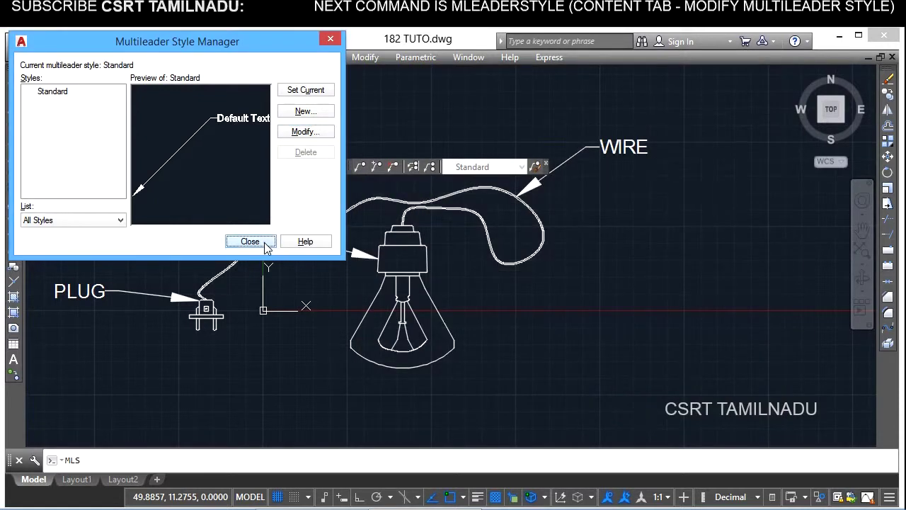
click(262, 244)
Add a LAMP multileader from the bulb base with two bend points and an upper-right landing.
text(mld)
key(Return)
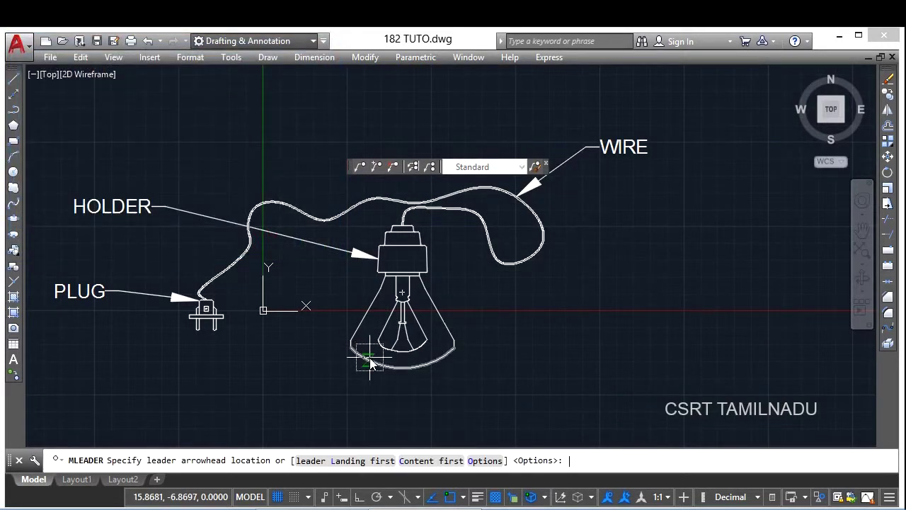
click(416, 367)
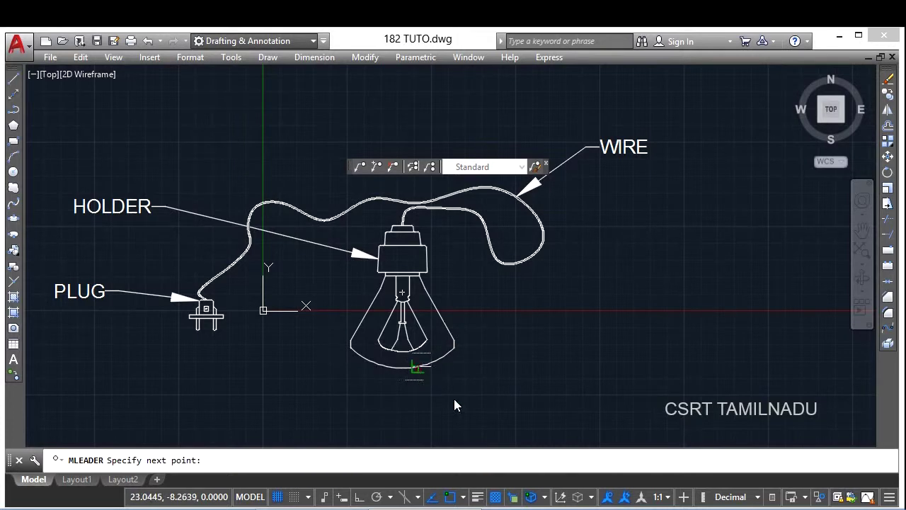
click(516, 427)
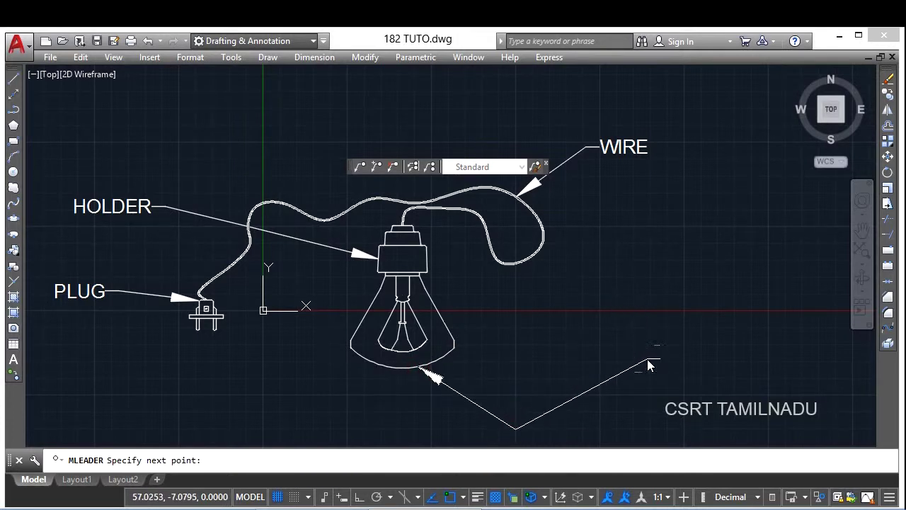
click(605, 333)
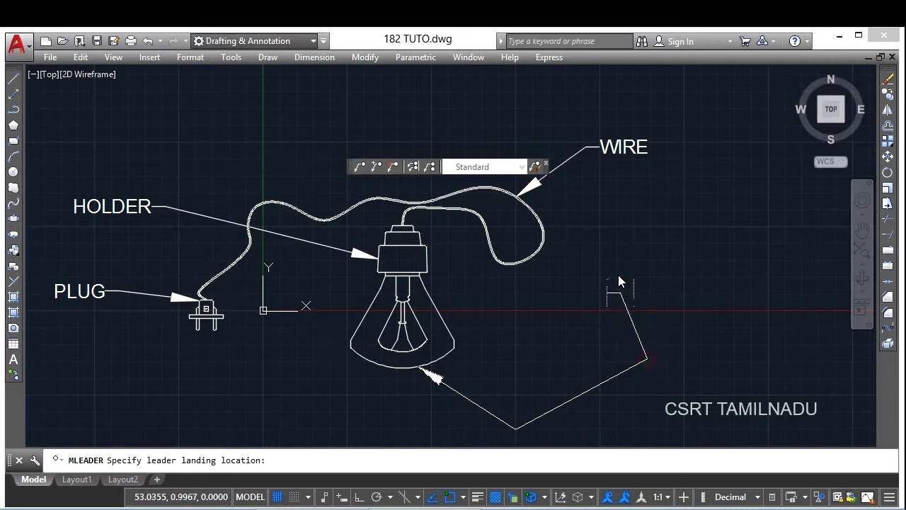
click(717, 268)
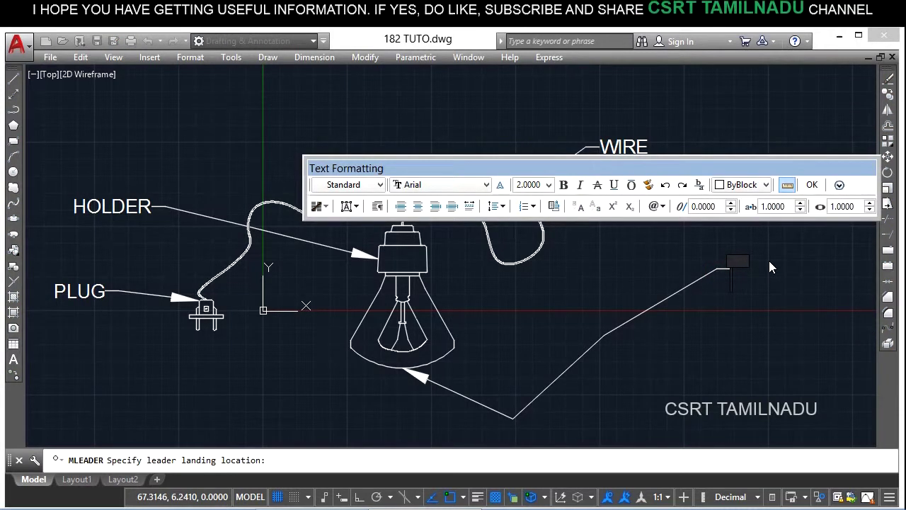
text(LAMP)
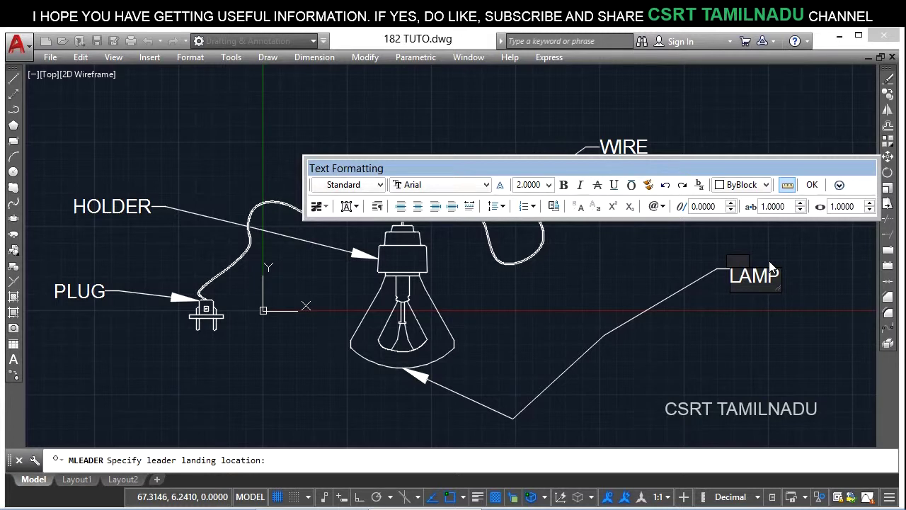
click(700, 332)
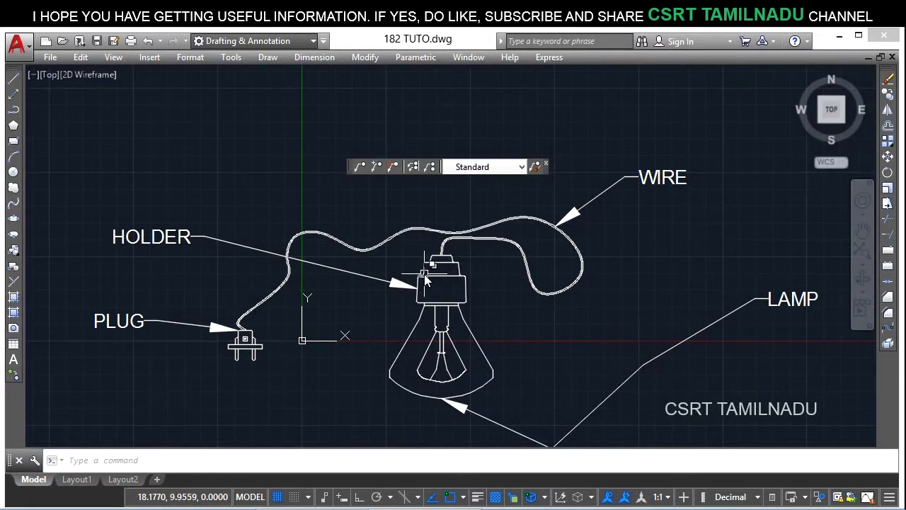
scroll(461, 269, up, 4)
scroll(461, 269, up, 2)
scroll(396, 281, up, 3)
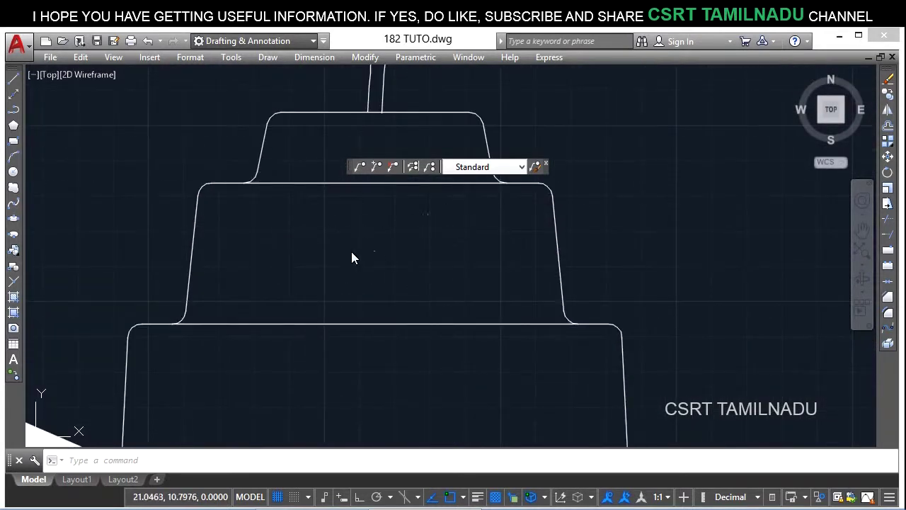
scroll(416, 251, down, 3)
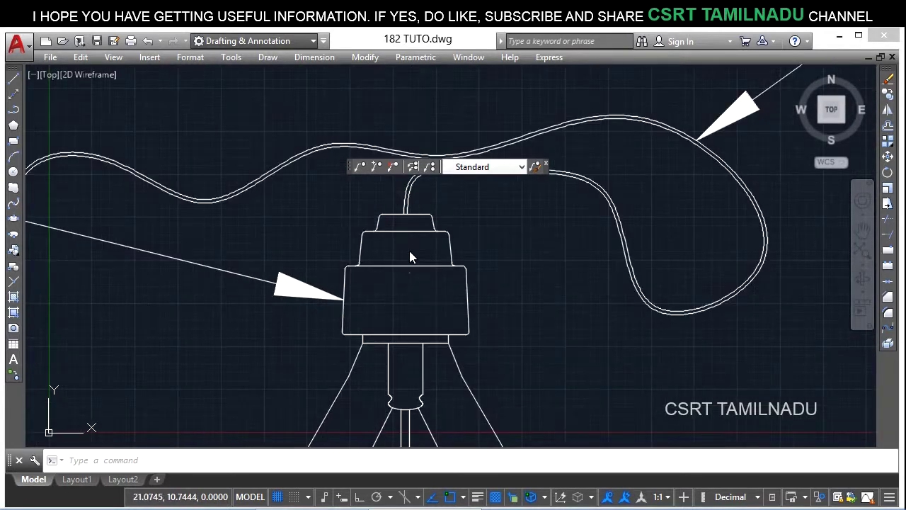
scroll(554, 219, down, 5)
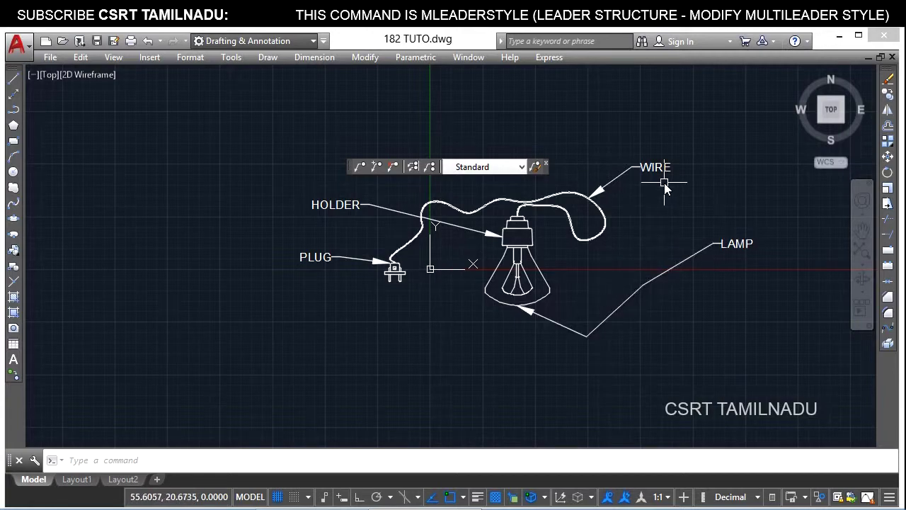
Constrain the Standard style's leader segments to a 30° first angle and 60° second angle.
text(MLS)
key(Return)
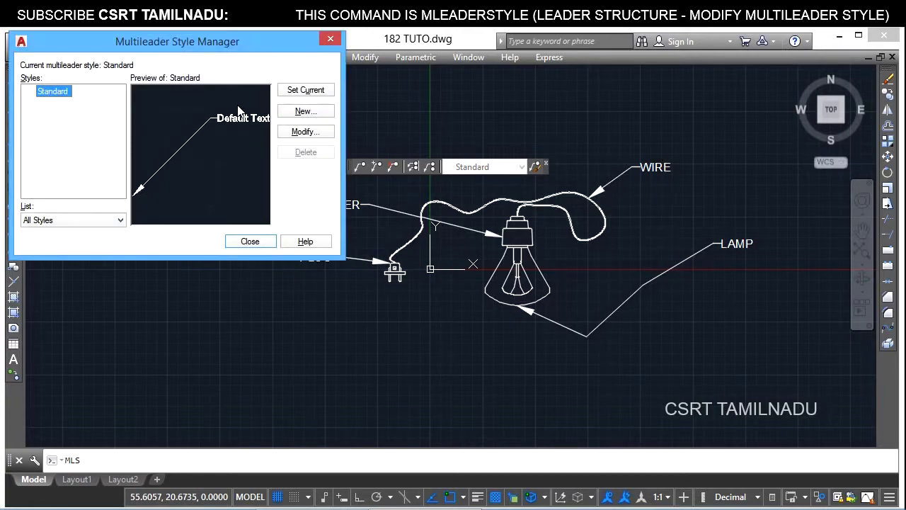
click(303, 134)
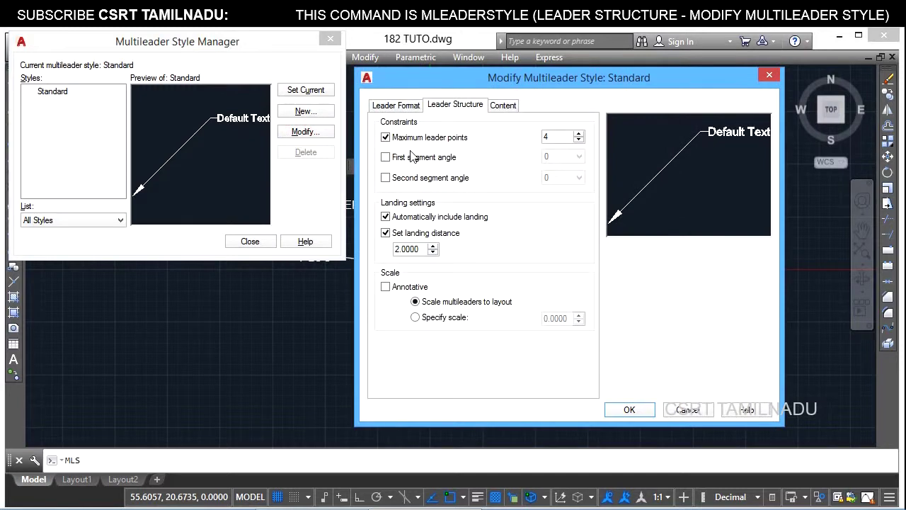
click(426, 178)
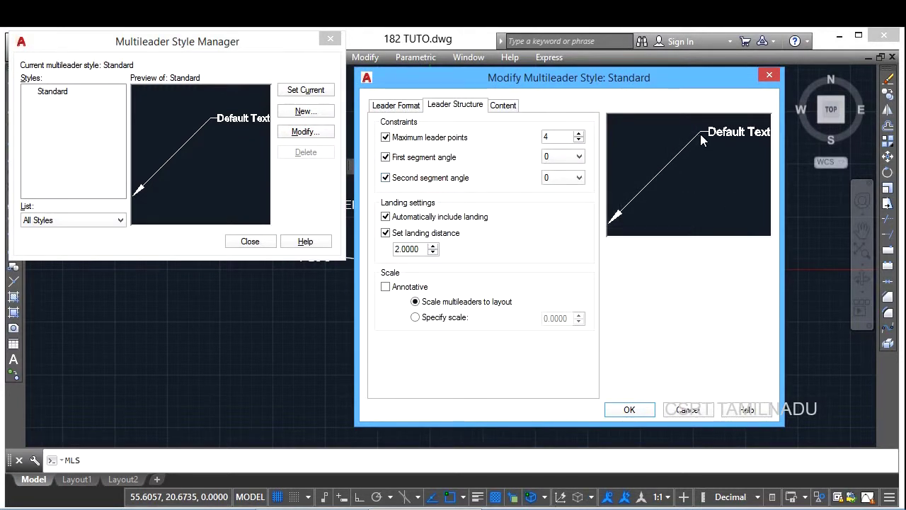
click(576, 158)
click(566, 188)
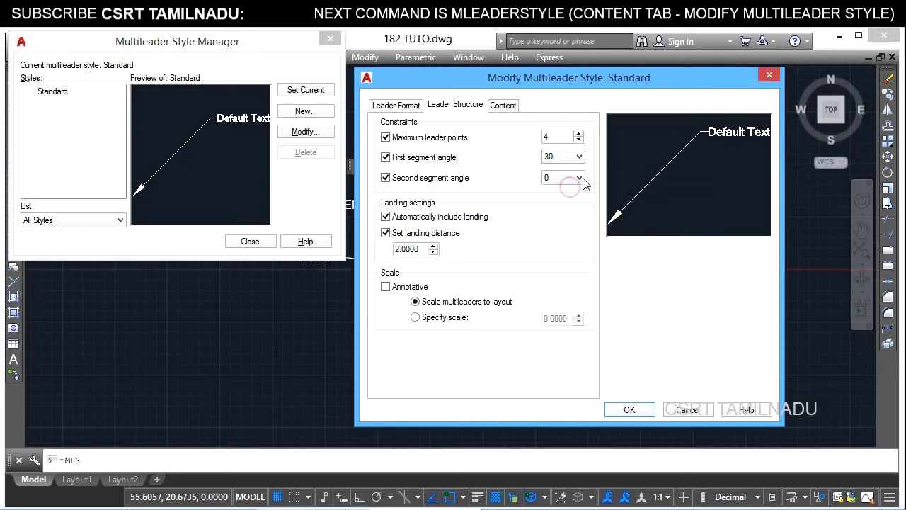
click(579, 177)
click(563, 227)
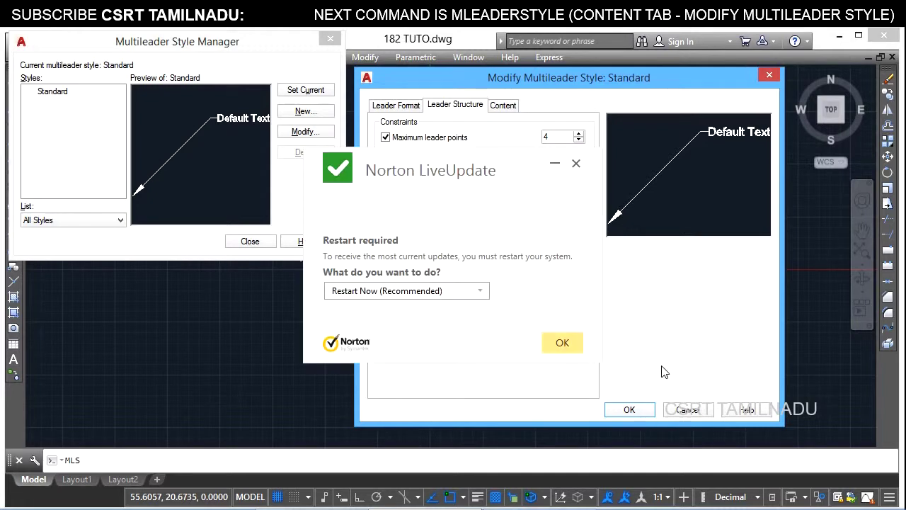
click(627, 408)
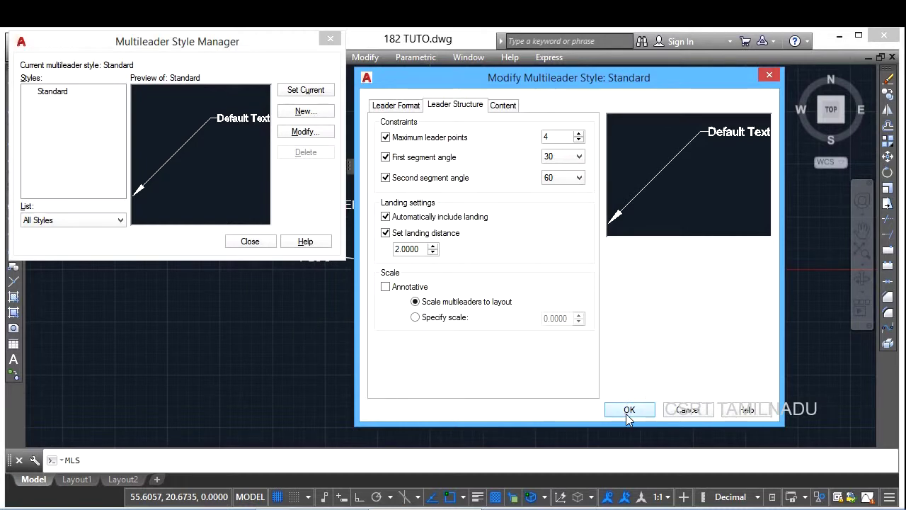
Close the multileader style manager and return to the lamp drawing.
click(250, 241)
click(247, 235)
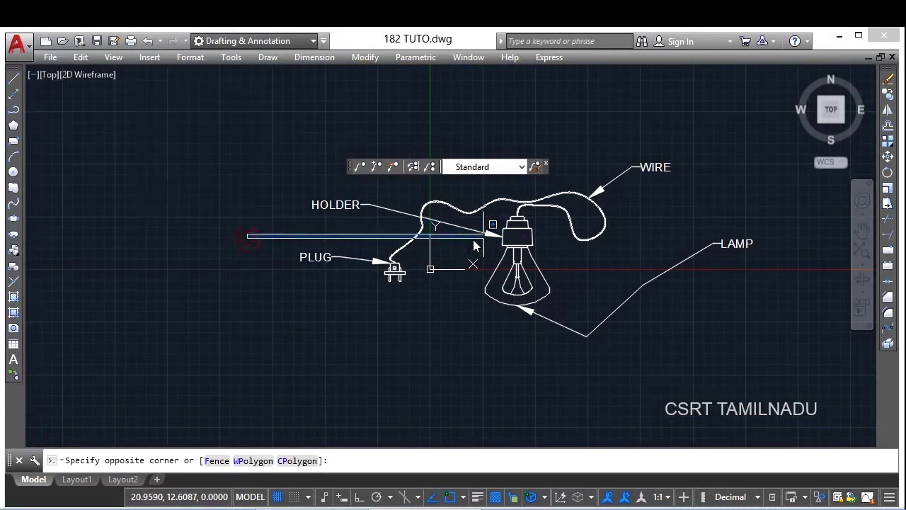
click(272, 276)
scroll(533, 213, up, 5)
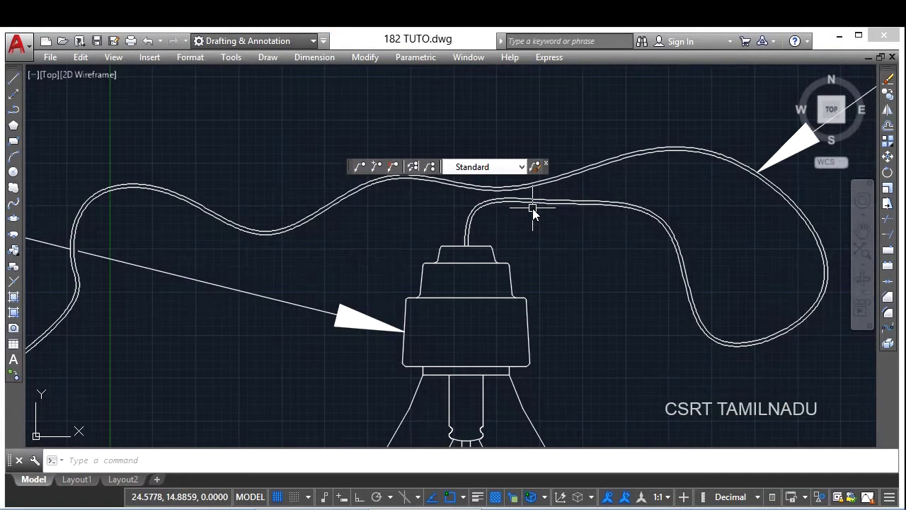
Place a SUB HOLDER multileader from the holder top with ortho mode on.
text(mld)
key(Return)
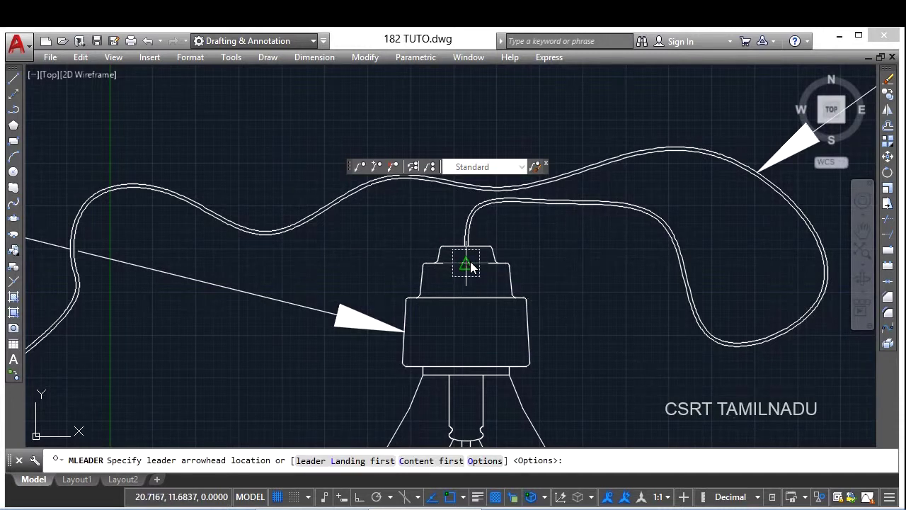
click(469, 264)
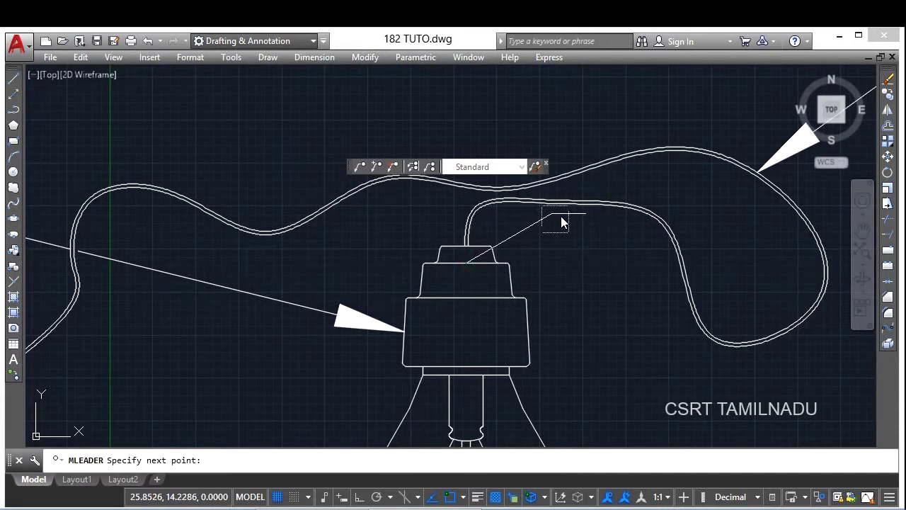
key(F8)
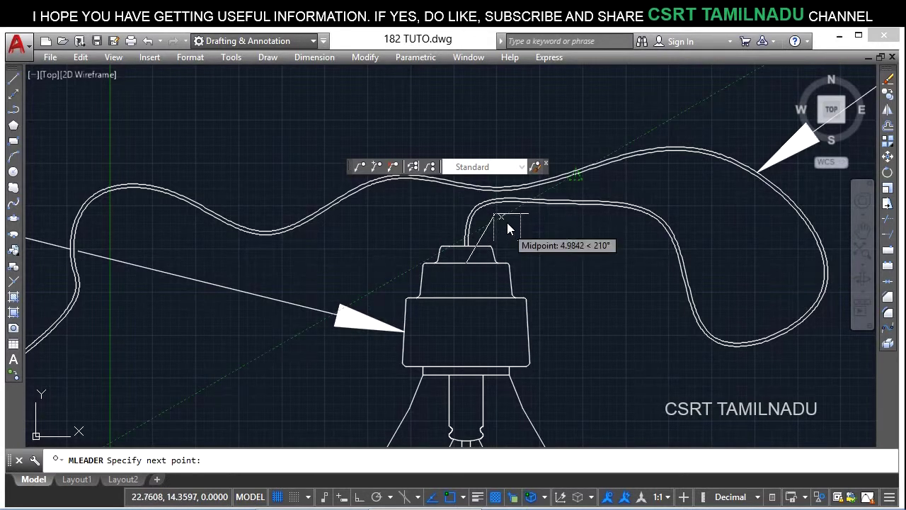
click(529, 225)
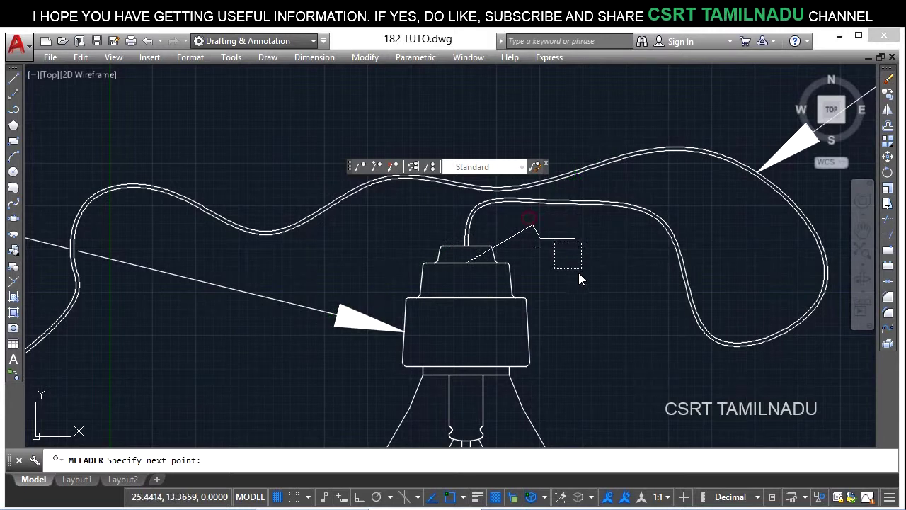
scroll(593, 342, down, 4)
click(544, 230)
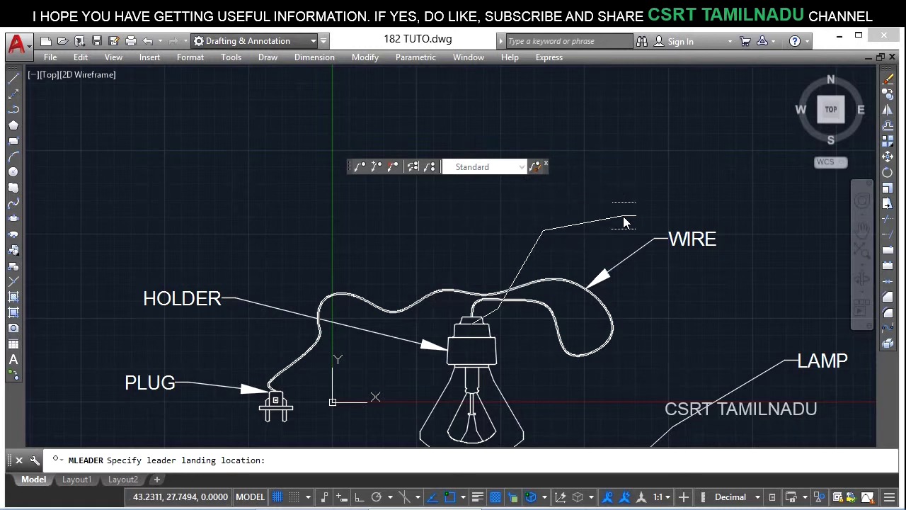
click(645, 187)
text(S)
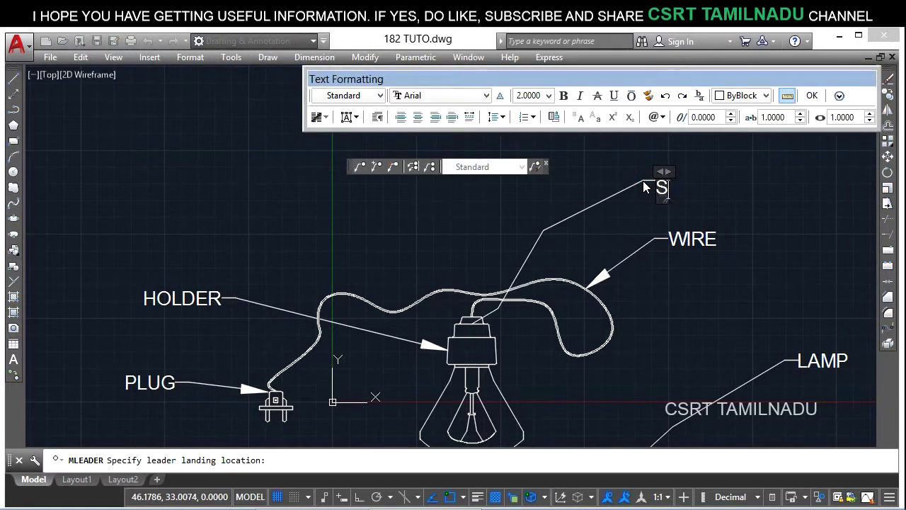
text(UB HOL)
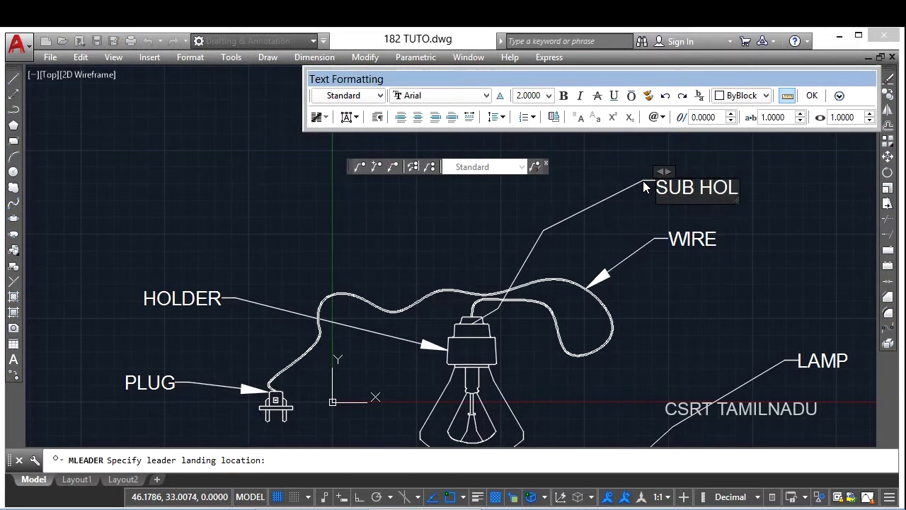
text(DER)
click(473, 319)
Reduce the SUB HOLDER leader's arrowhead size to 1 in Properties.
scroll(473, 319, up, 2)
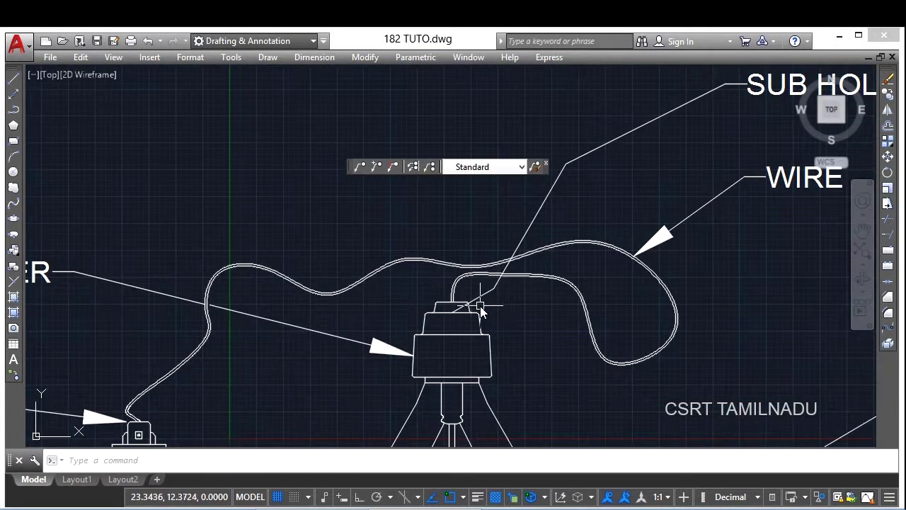
scroll(488, 298, up, 2)
click(499, 284)
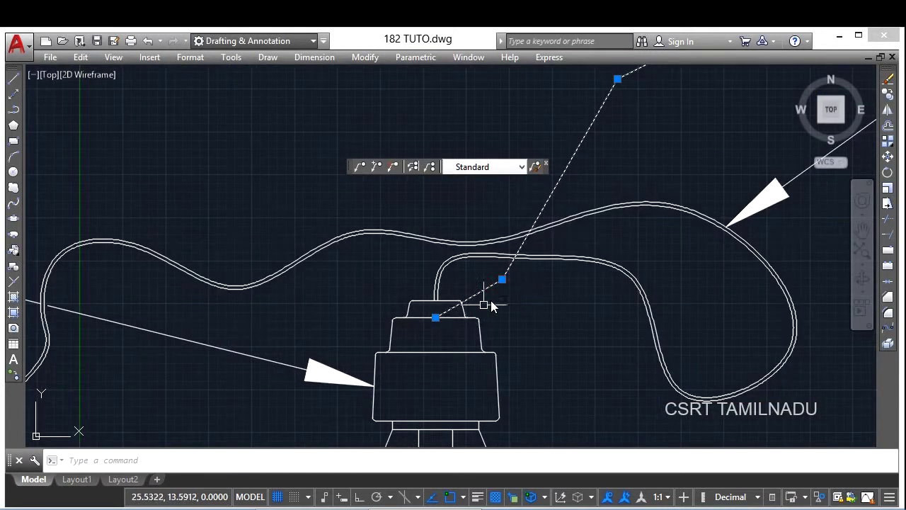
key(ctrl+1)
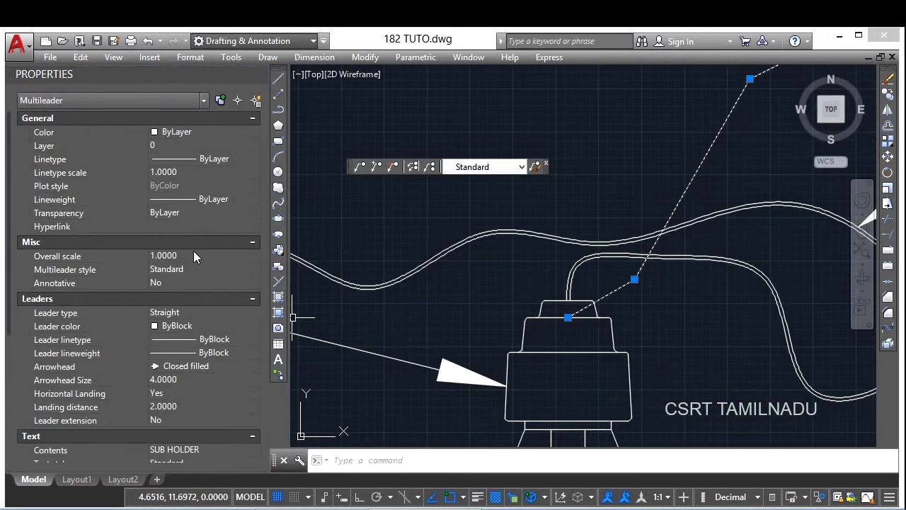
click(181, 382)
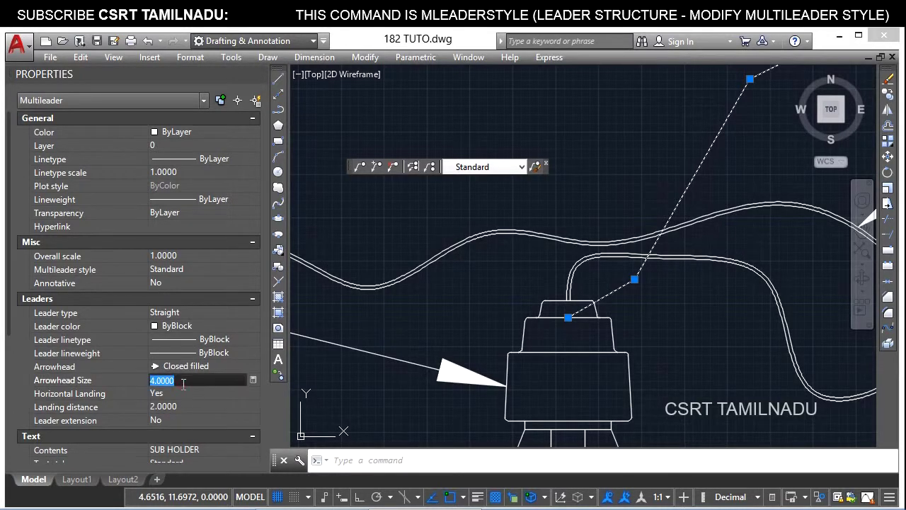
text(1)
key(Return)
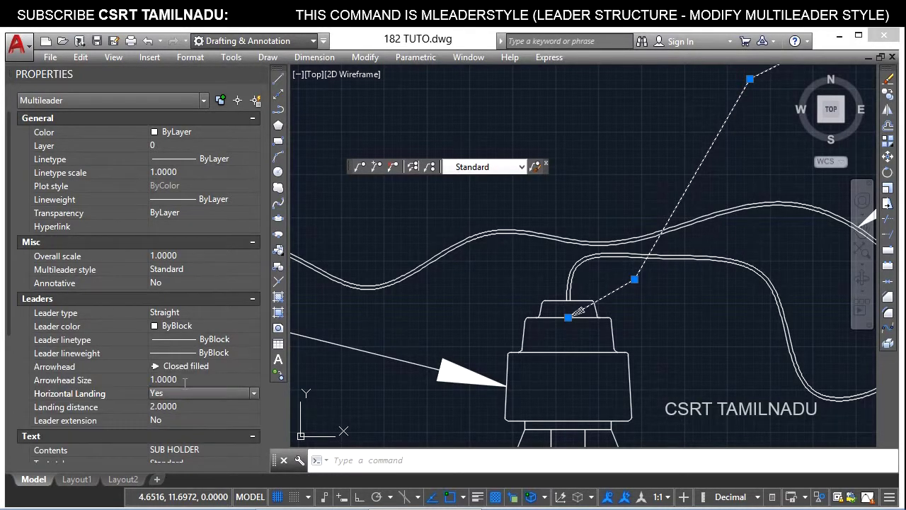
key(Escape)
scroll(609, 326, down, 3)
scroll(558, 315, down, 2)
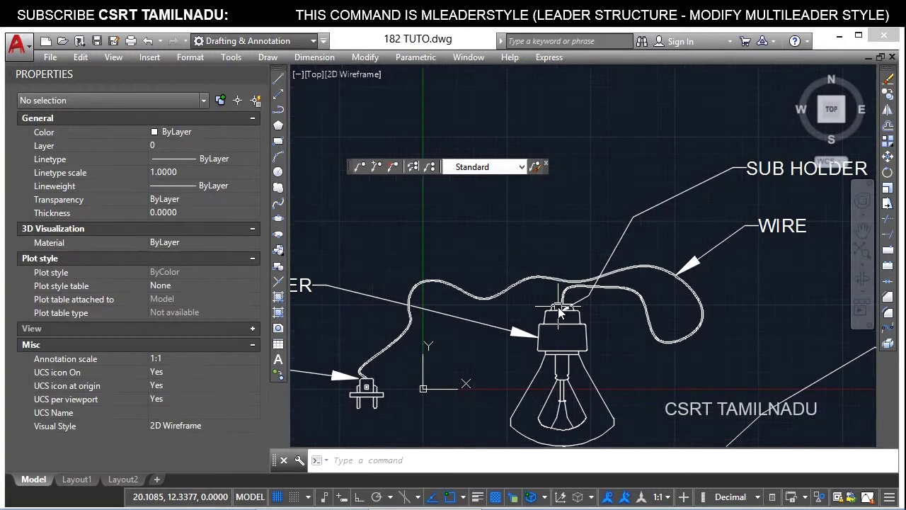
scroll(599, 304, up, 4)
text(DAN)
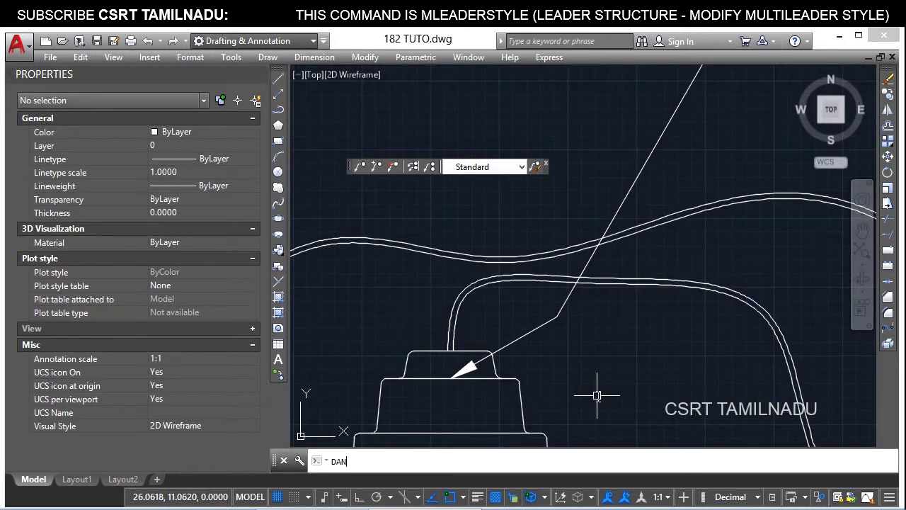
Add a 30° angular dimension between the holder edge and the SUB HOLDER leader.
key(Return)
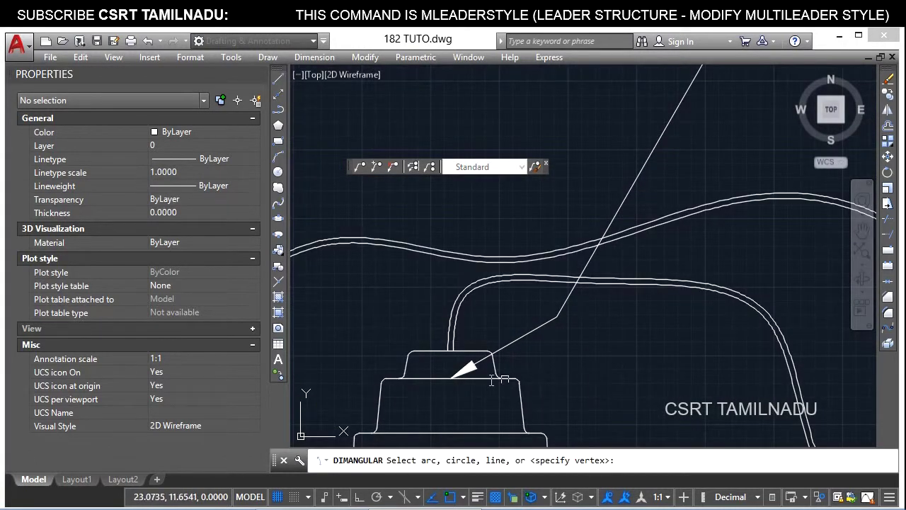
scroll(491, 381, up, 3)
key(Return)
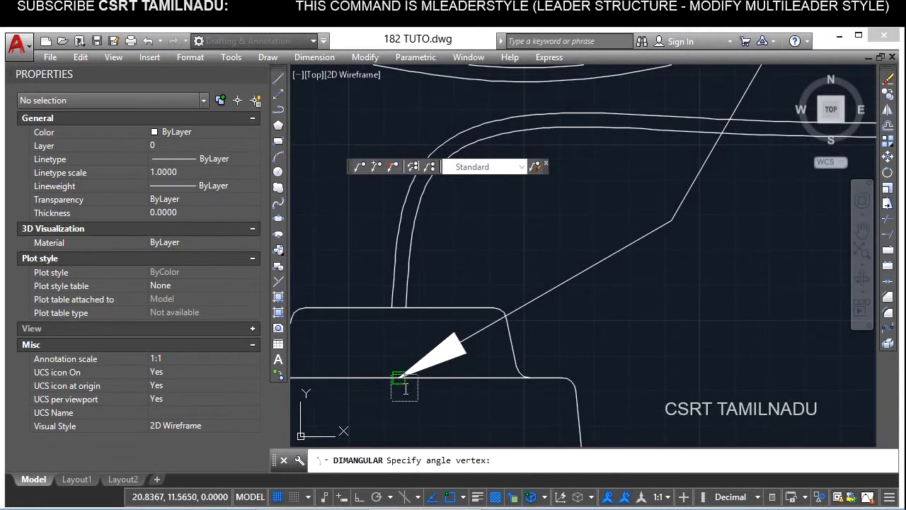
click(400, 379)
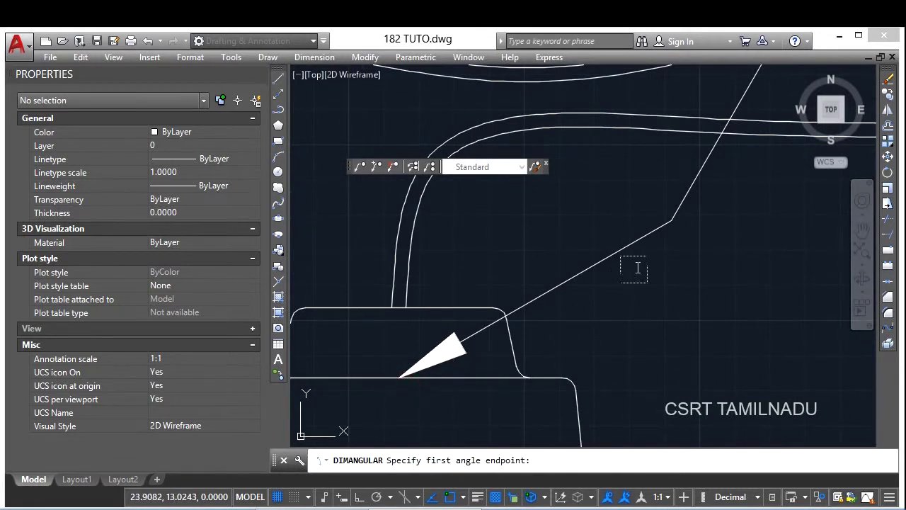
click(671, 221)
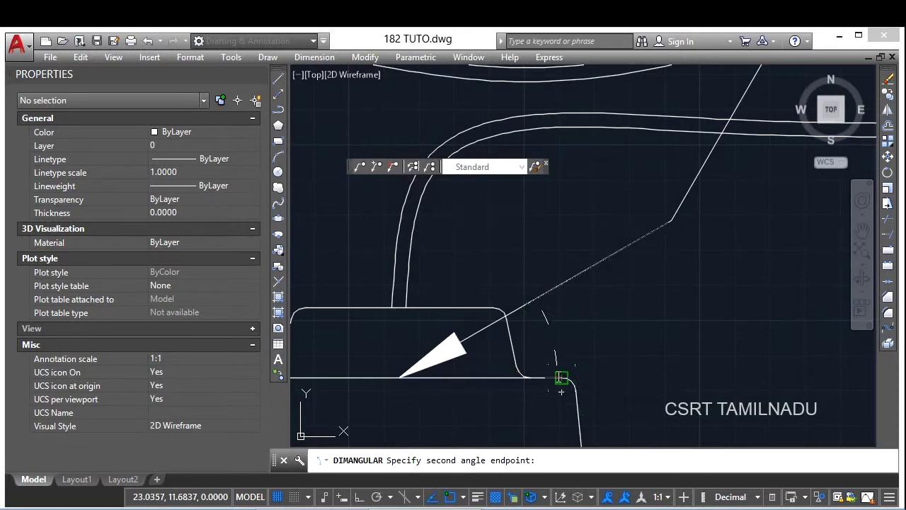
click(561, 378)
click(578, 318)
scroll(633, 307, down, 4)
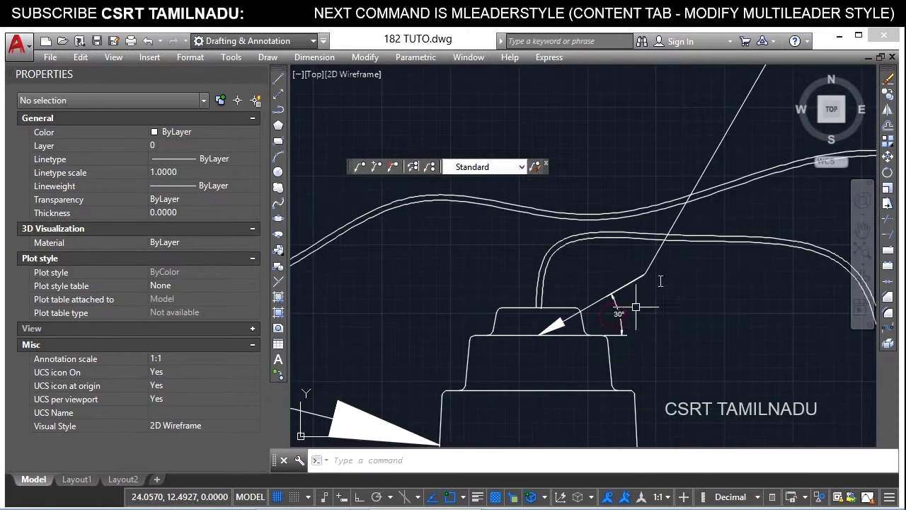
scroll(333, 425, up, 2)
scroll(354, 386, up, 2)
Add a 60° angular dimension at the SUB HOLDER leader's bend.
key(Return)
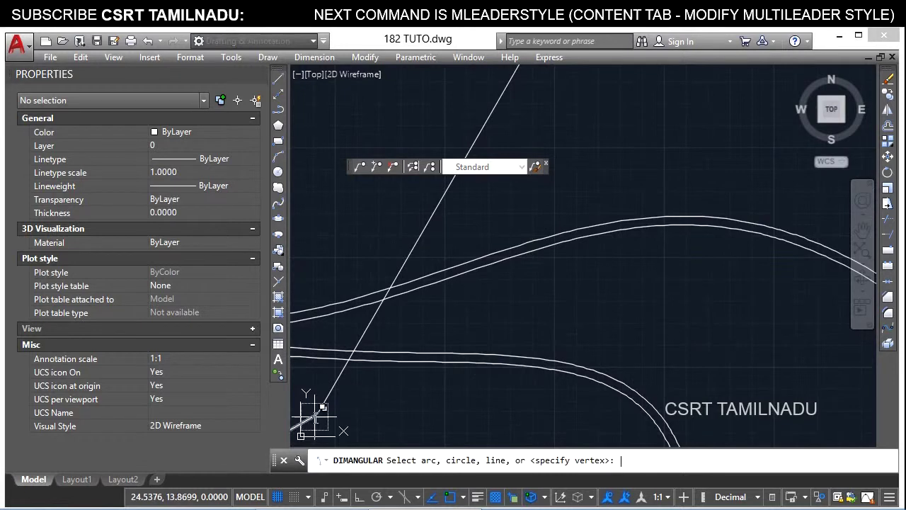
key(Return)
click(309, 419)
scroll(410, 237, down, 1)
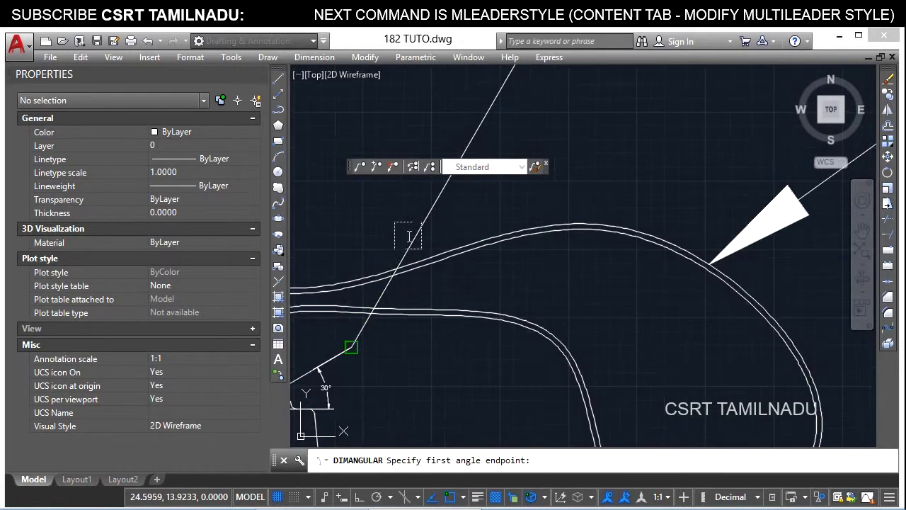
scroll(410, 237, down, 1)
scroll(441, 370, down, 1)
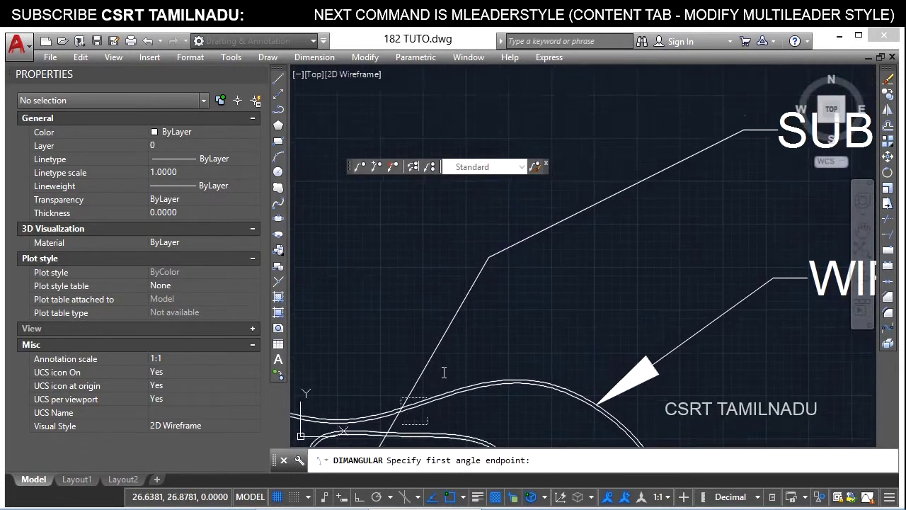
click(499, 262)
scroll(498, 328, down, 1)
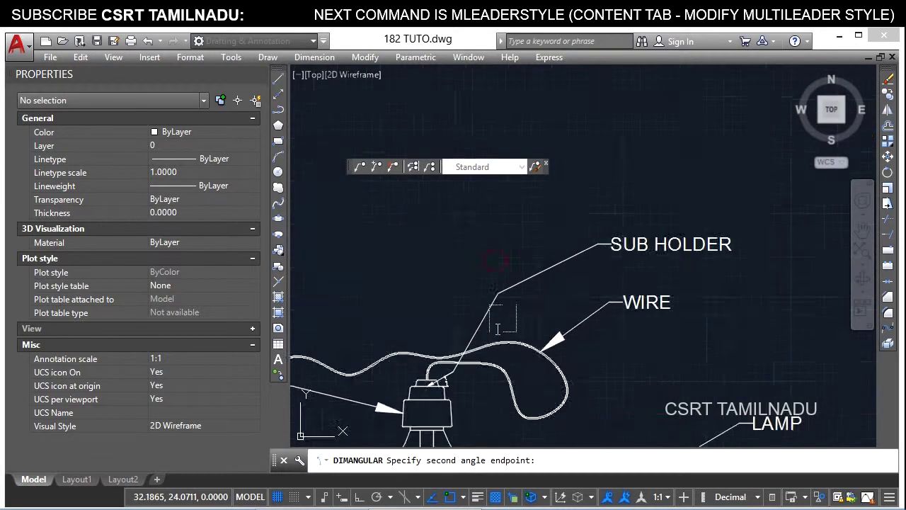
scroll(497, 328, down, 1)
scroll(475, 278, up, 1)
scroll(501, 227, up, 5)
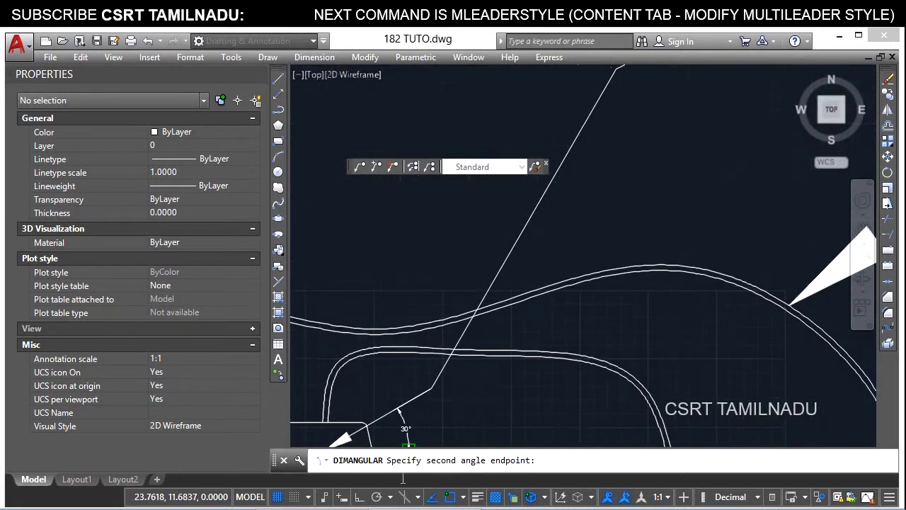
middle_drag(549, 496, 587, 414)
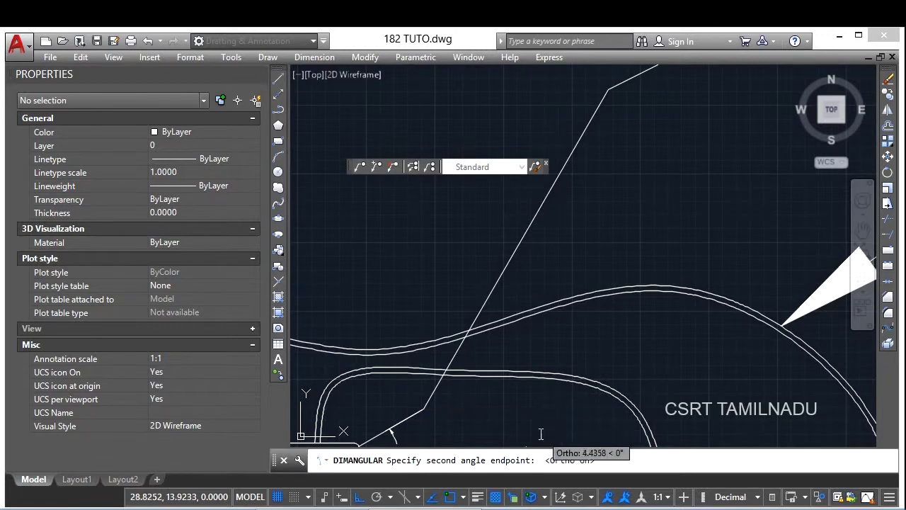
click(550, 411)
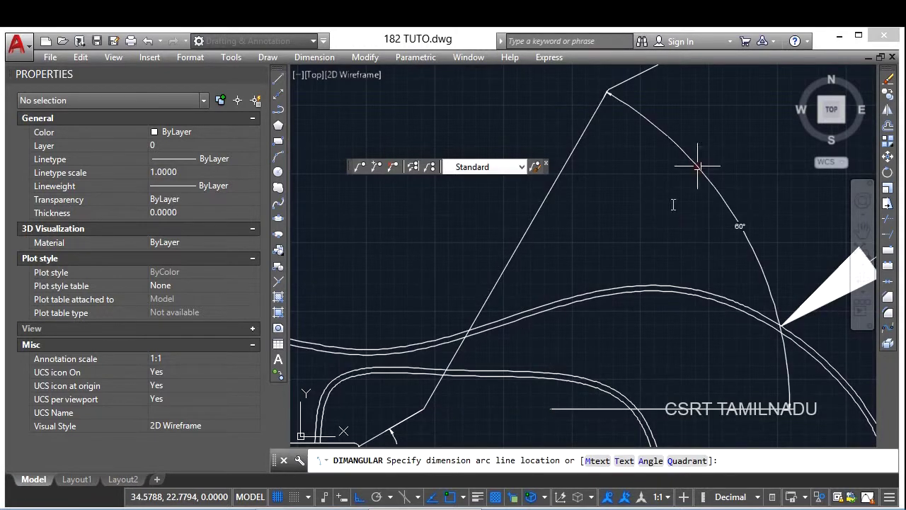
click(722, 230)
scroll(736, 226, up, 3)
scroll(694, 228, down, 3)
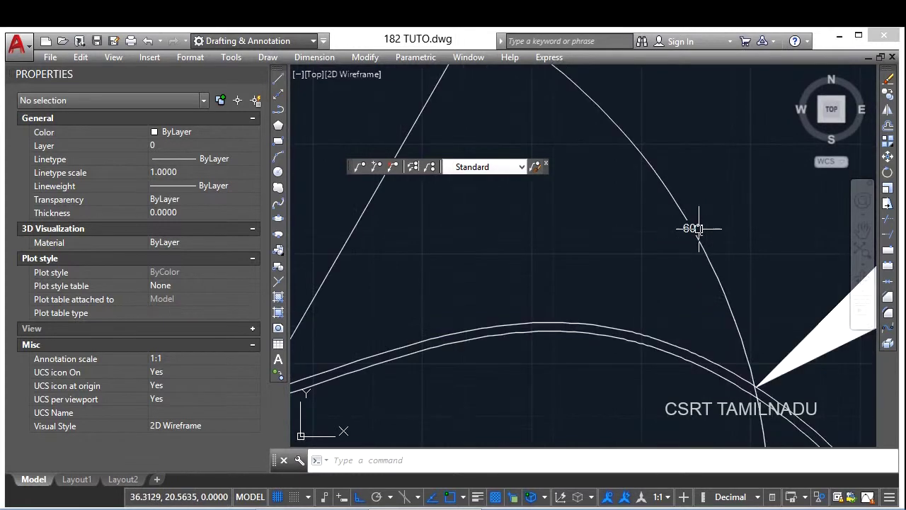
scroll(694, 228, down, 2)
scroll(596, 349, up, 2)
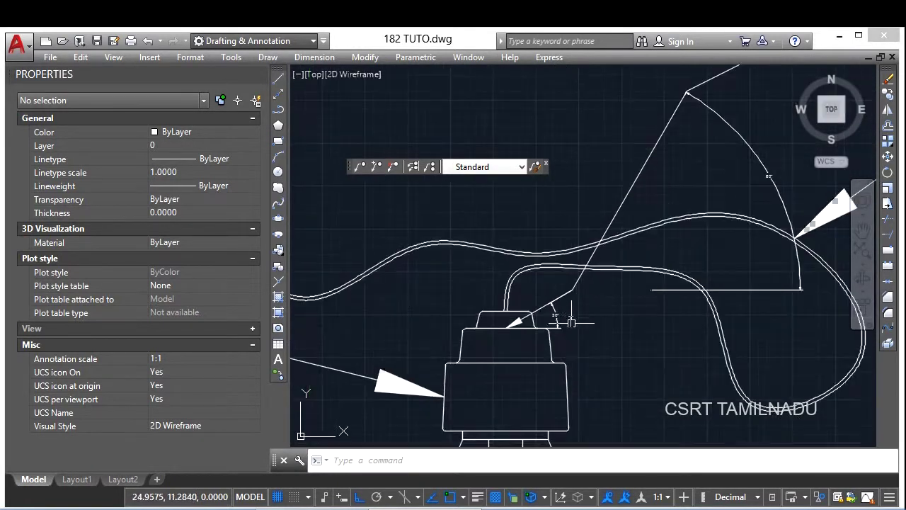
scroll(596, 347, up, 4)
scroll(597, 344, down, 1)
scroll(597, 345, down, 3)
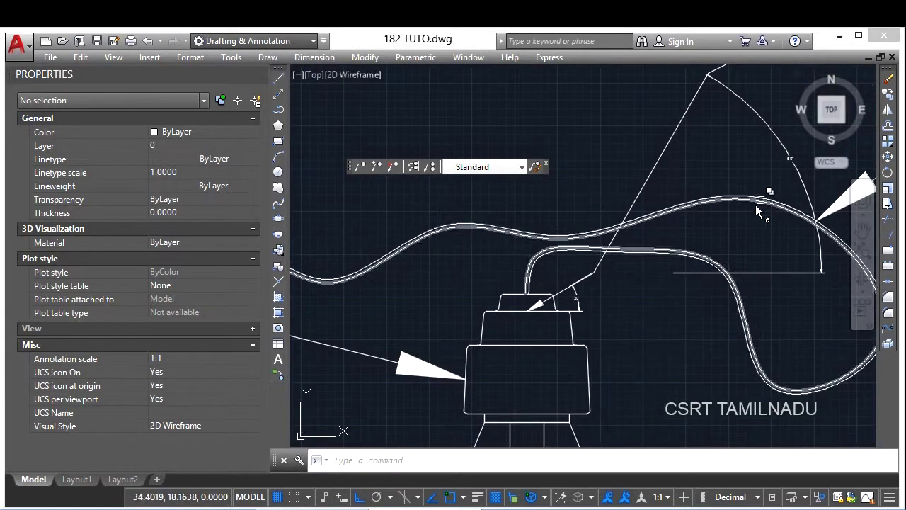
scroll(608, 316, up, 2)
scroll(607, 316, down, 4)
scroll(608, 316, up, 1)
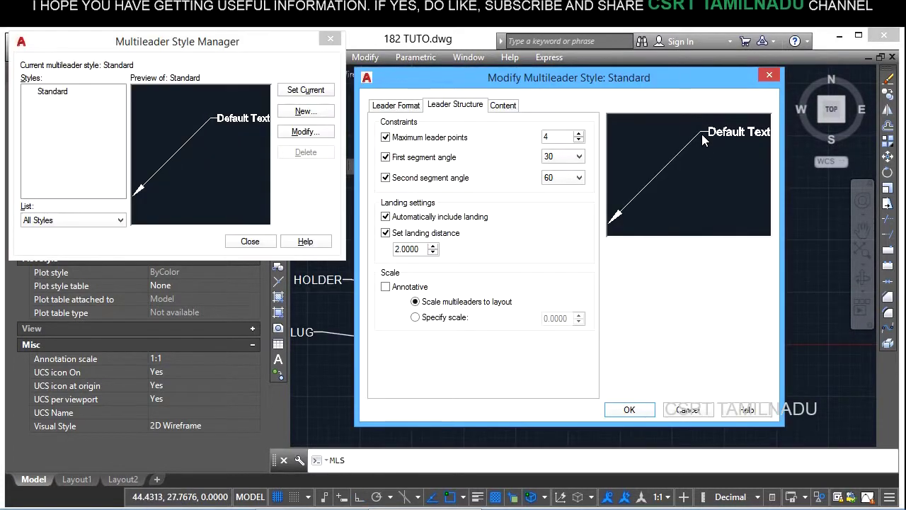
Dismiss the open style editor unchanged and close the multileader style manager.
click(675, 411)
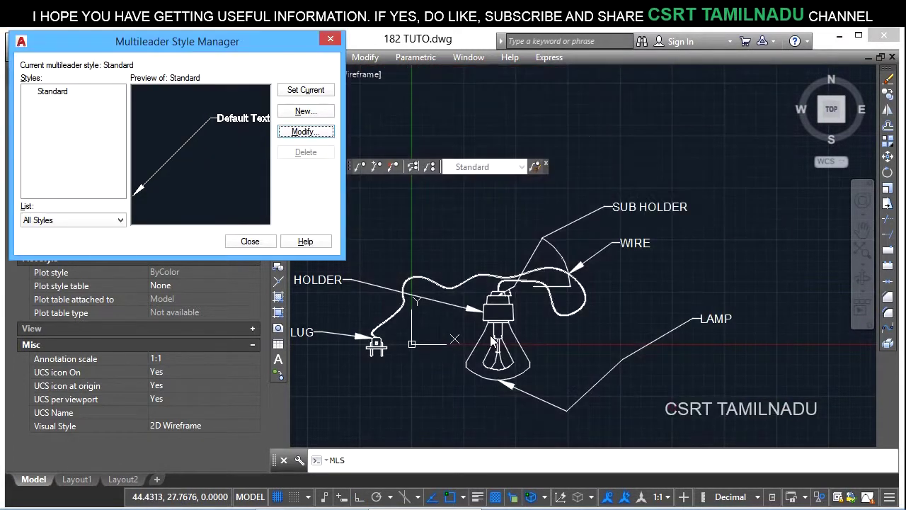
click(254, 247)
scroll(602, 209, up, 10)
scroll(609, 205, up, 2)
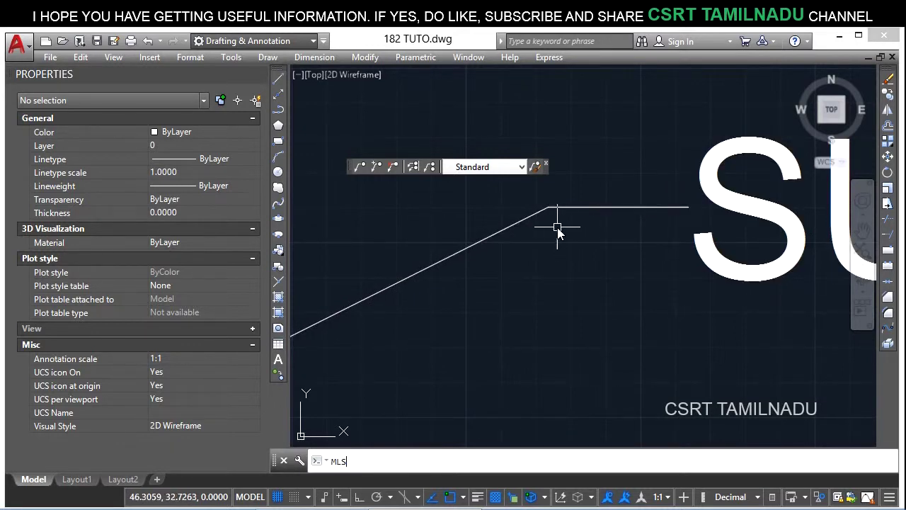
Turn off Automatically include landing in the Standard multileader style.
key(Return)
click(309, 134)
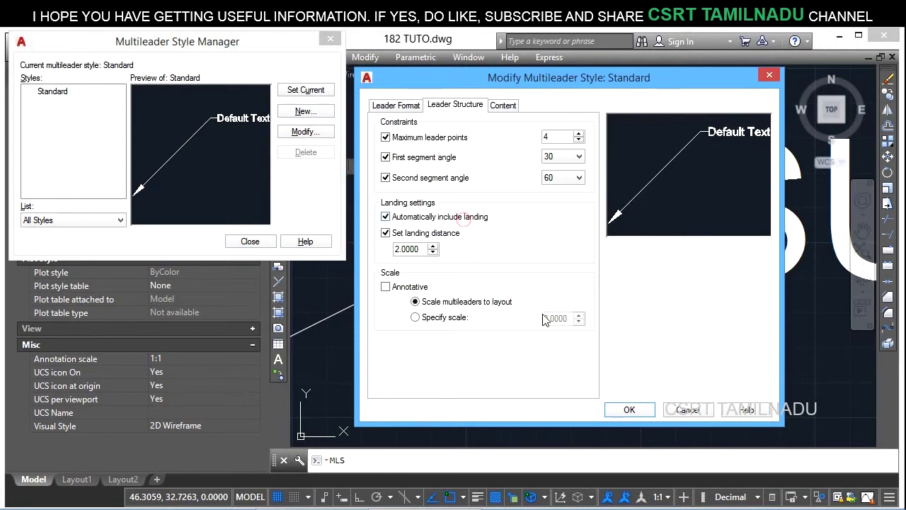
click(400, 220)
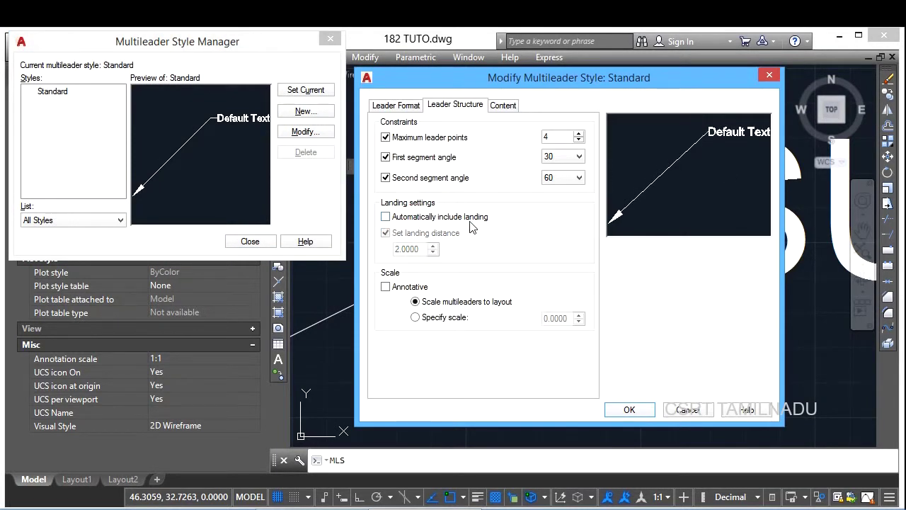
click(630, 409)
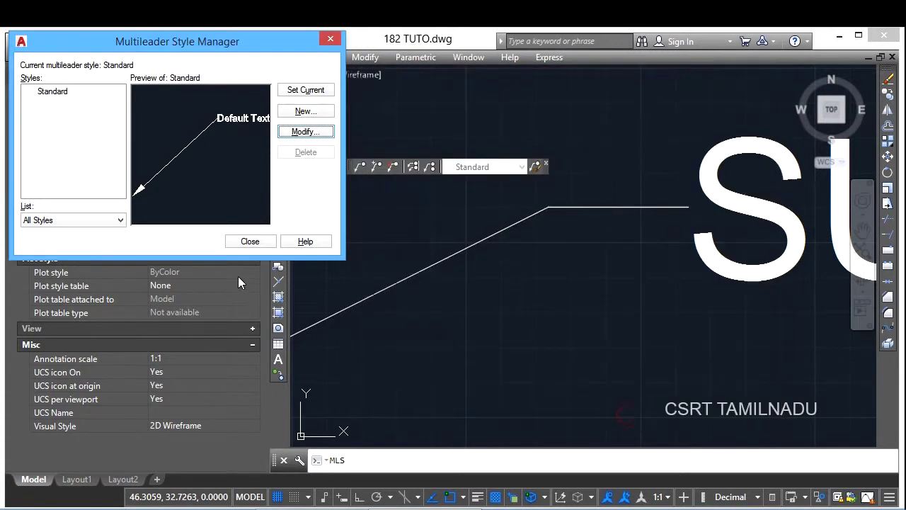
click(250, 241)
scroll(542, 282, down, 3)
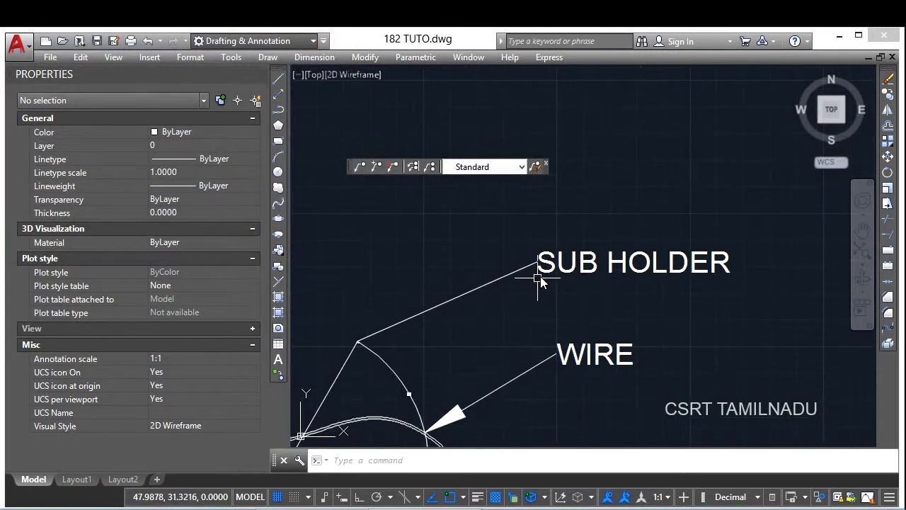
scroll(539, 281, down, 3)
scroll(522, 293, up, 3)
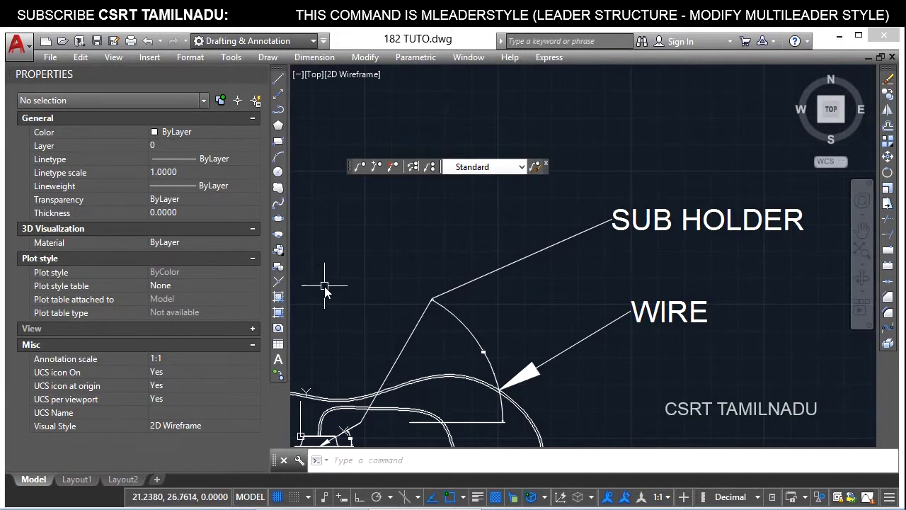
Re-enable automatic landing in the Standard style with a 5-unit landing distance.
click(326, 129)
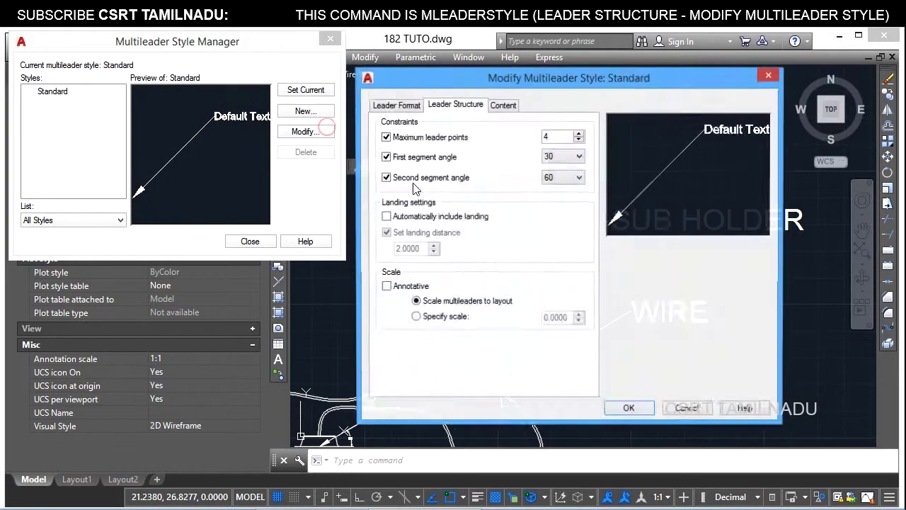
click(418, 217)
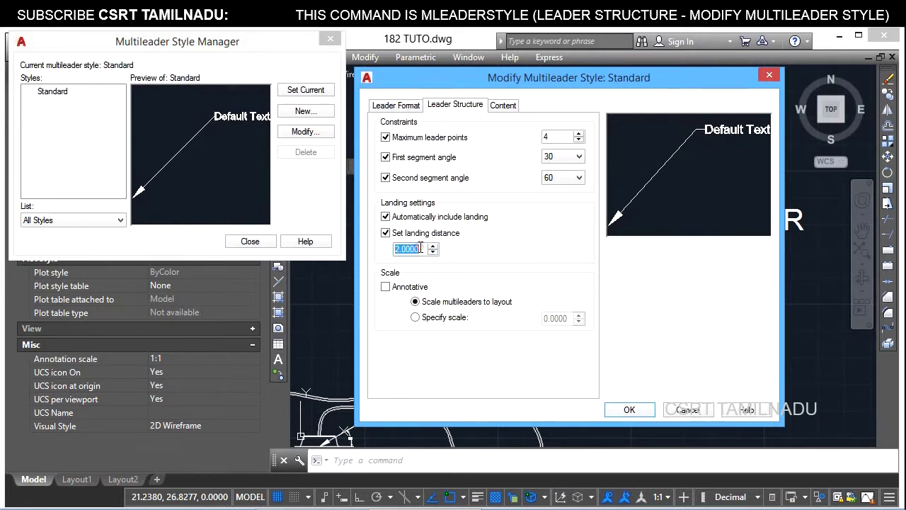
text(5)
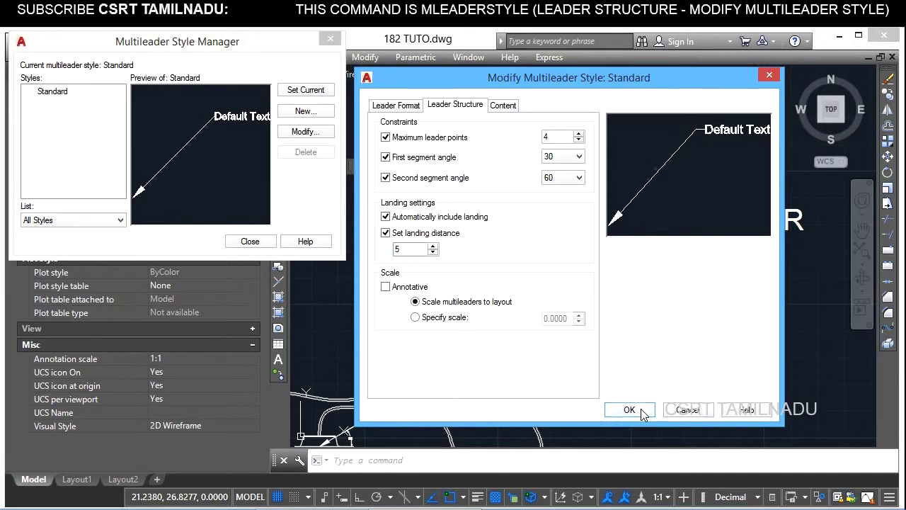
click(630, 410)
click(252, 243)
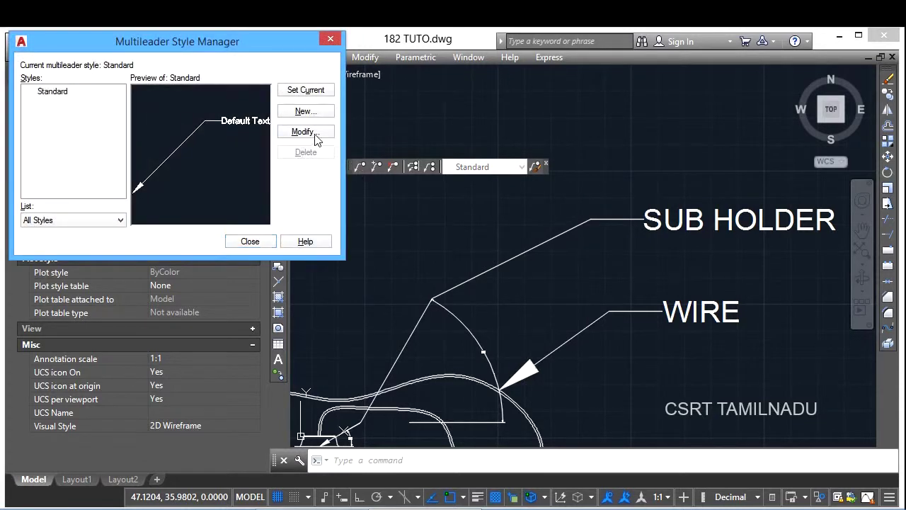
Turn off the fixed landing distance in the Standard multileader style.
click(312, 132)
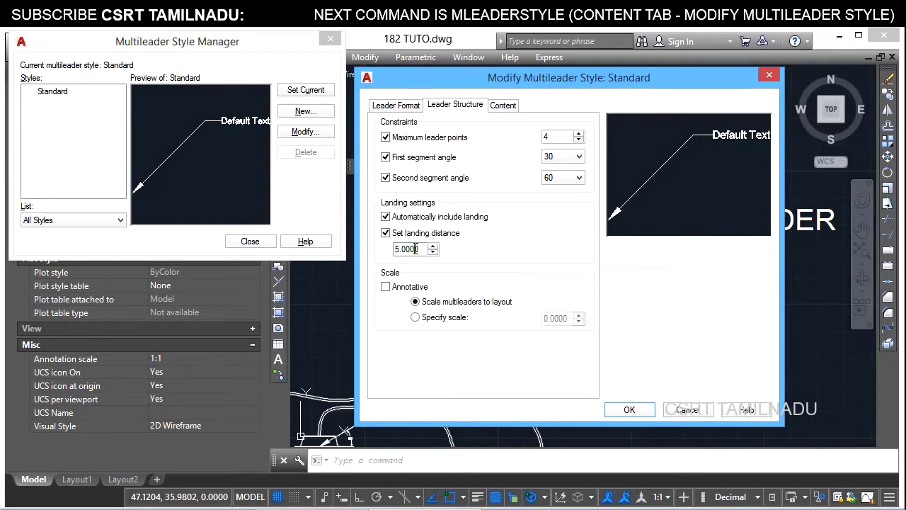
text(0)
click(409, 233)
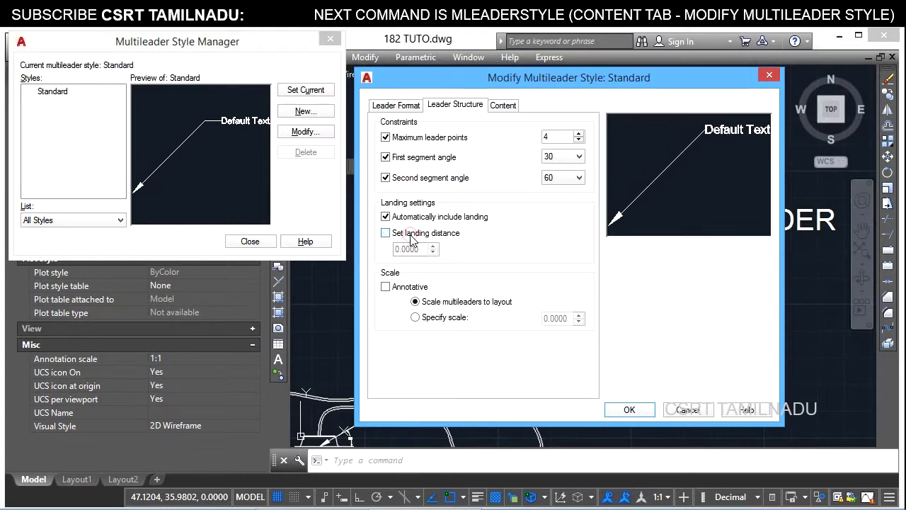
click(630, 410)
click(249, 241)
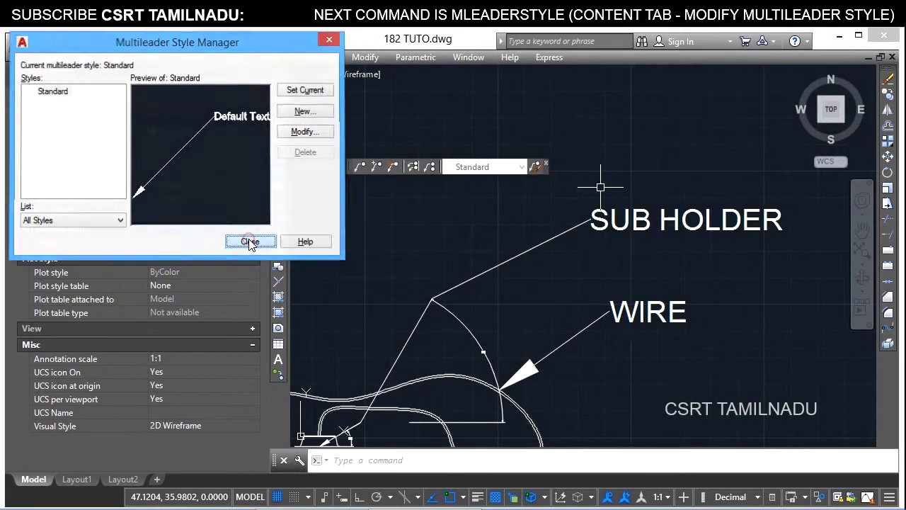
scroll(446, 248, down, 5)
Draw a trial bent multileader above the lamp with default landing distance and no text.
scroll(418, 278, up, 4)
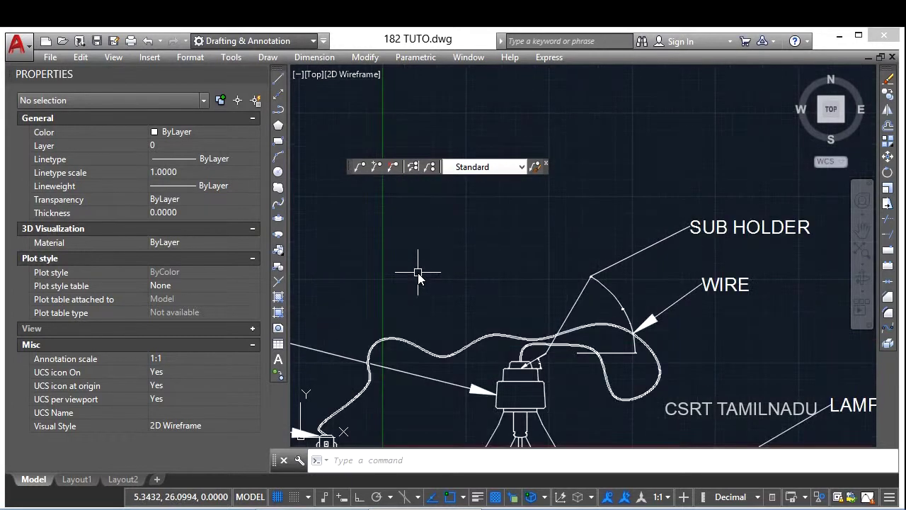
click(605, 460)
text(Mld)
key(Return)
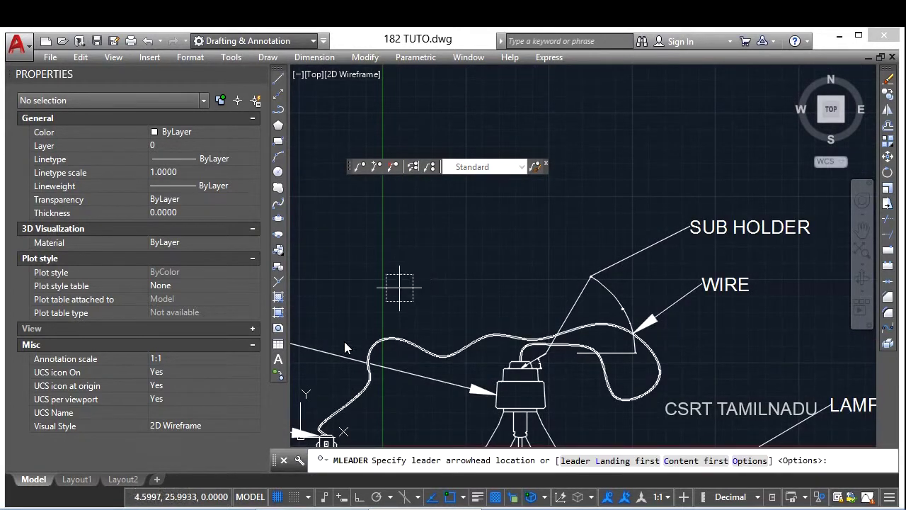
click(301, 333)
click(436, 257)
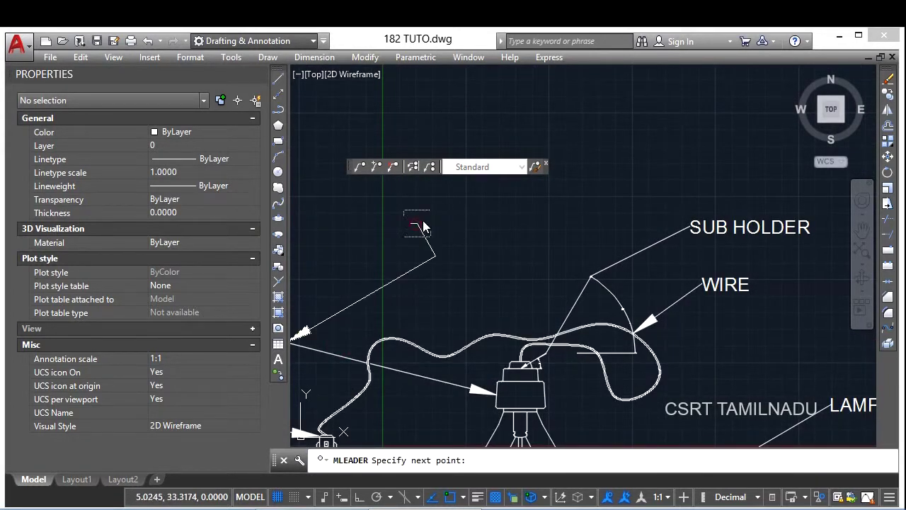
click(595, 255)
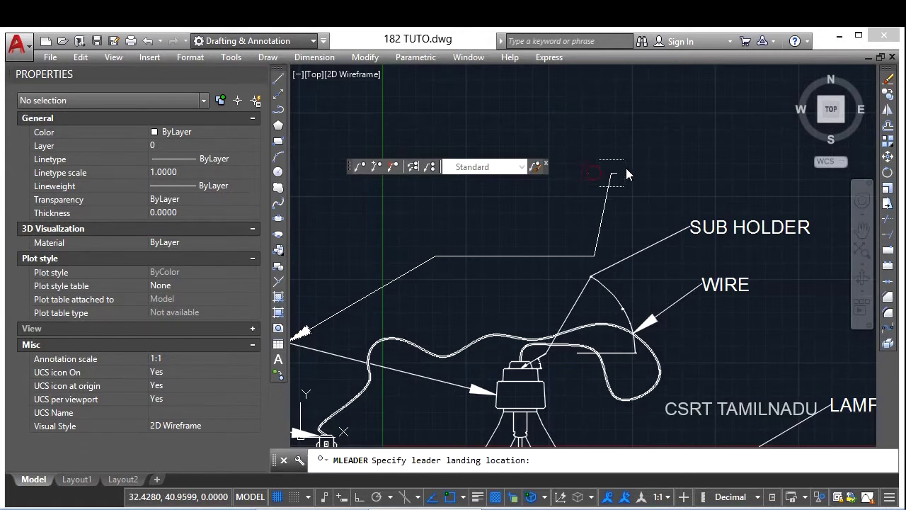
click(693, 127)
middle_drag(743, 148, 646, 238)
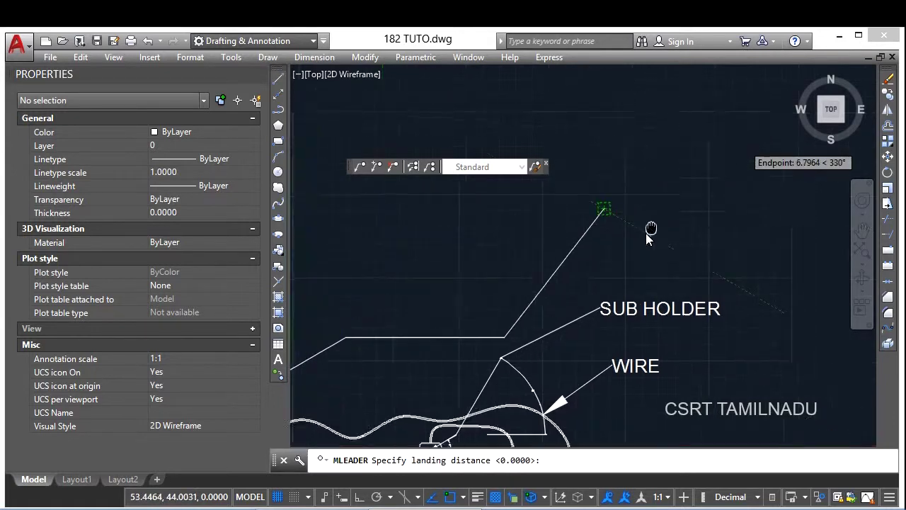
scroll(601, 221, up, 3)
scroll(601, 220, up, 3)
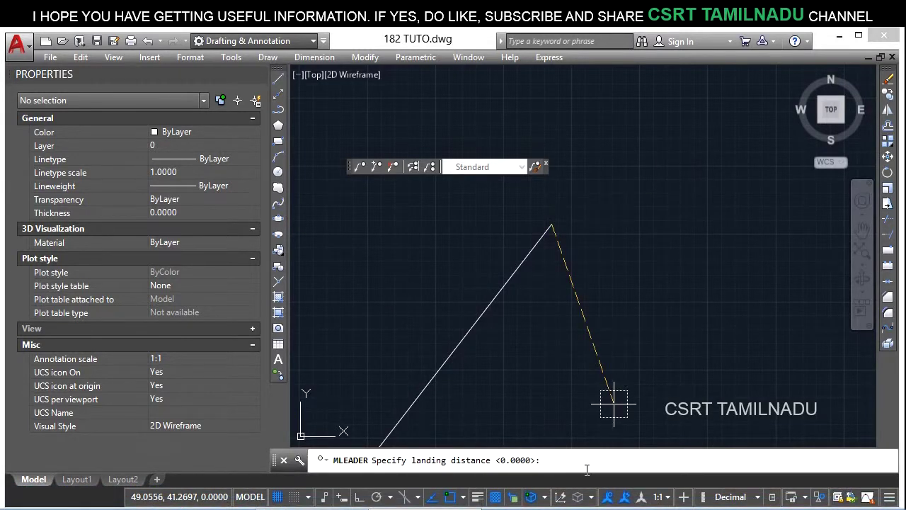
key(Return)
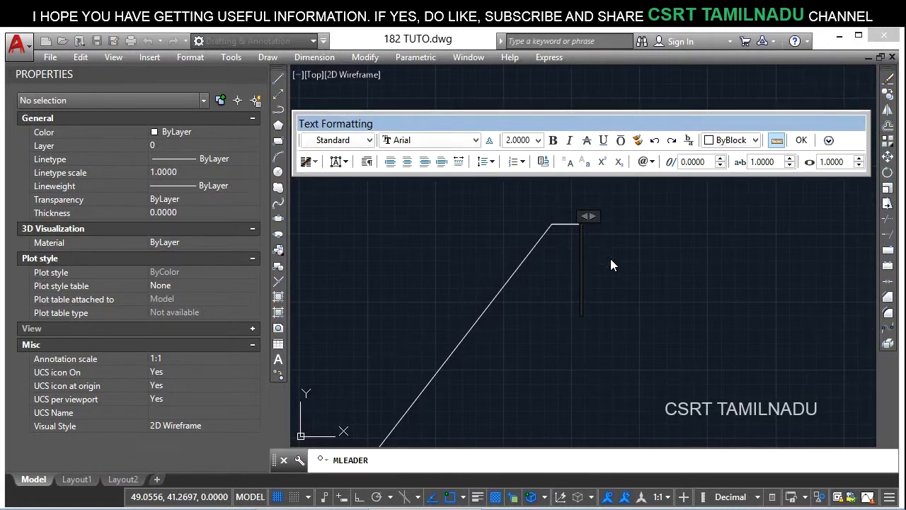
click(610, 259)
scroll(504, 339, down, 3)
scroll(489, 308, up, 3)
click(581, 465)
text(MLS)
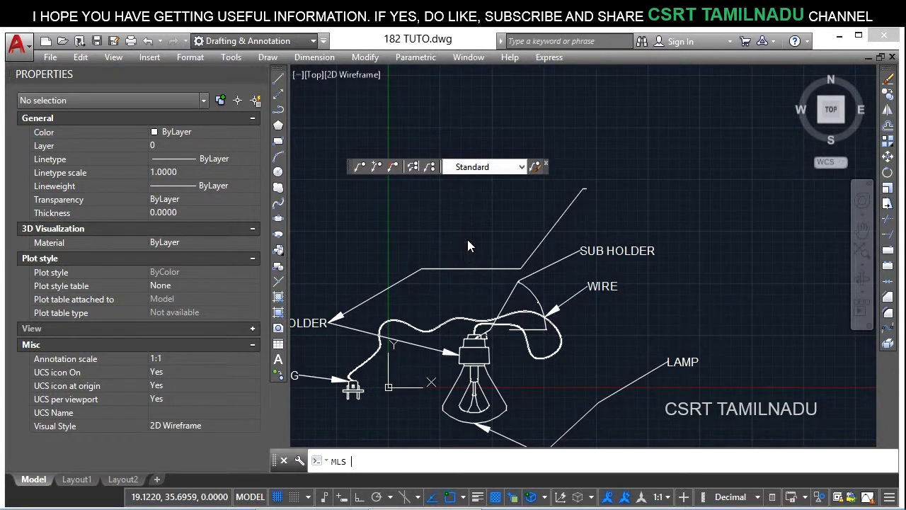
key(Return)
Turn on Annotative for the Standard multileader style and close the style manager.
click(307, 131)
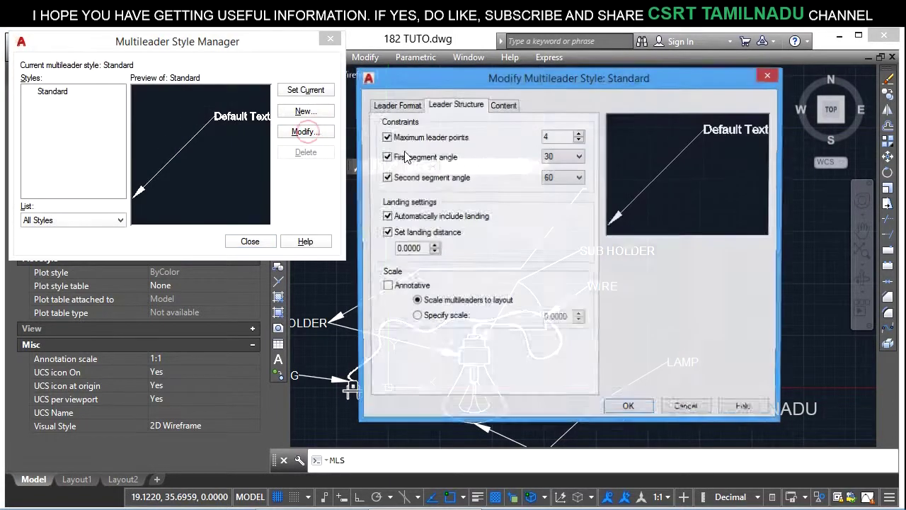
double_click(408, 246)
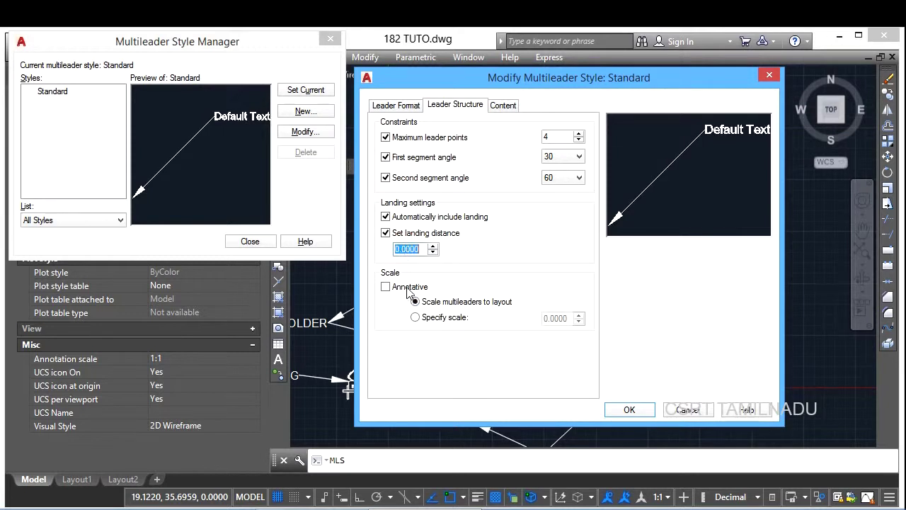
click(408, 287)
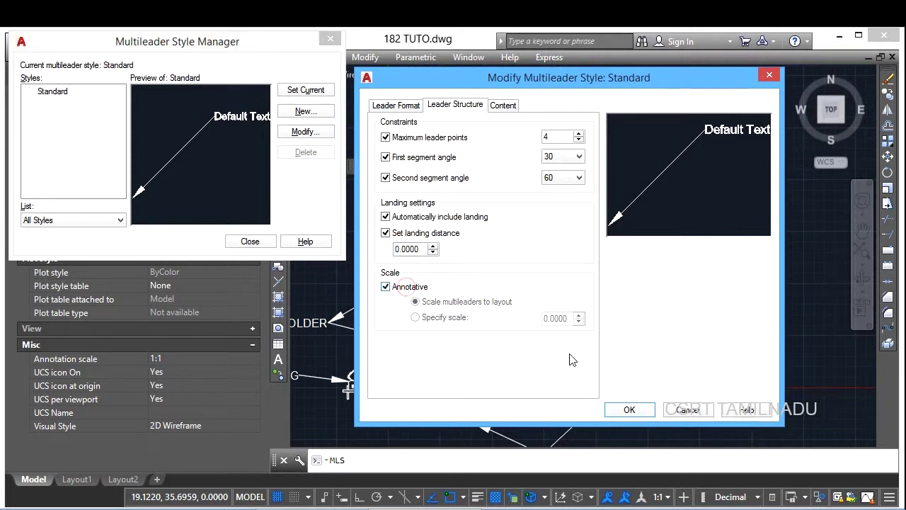
click(630, 410)
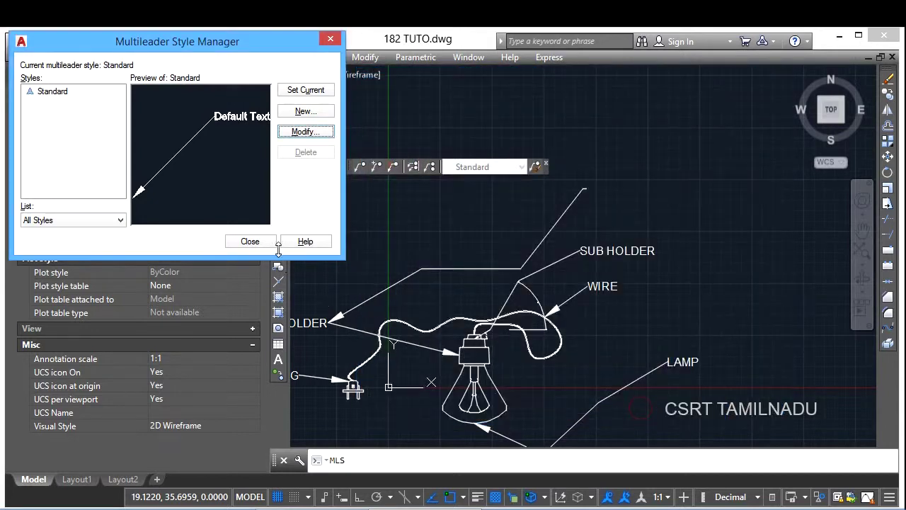
click(250, 242)
Draw a bent multileader from near the SUB HOLDER label up to a landing at the upper right.
middle_drag(436, 220, 476, 345)
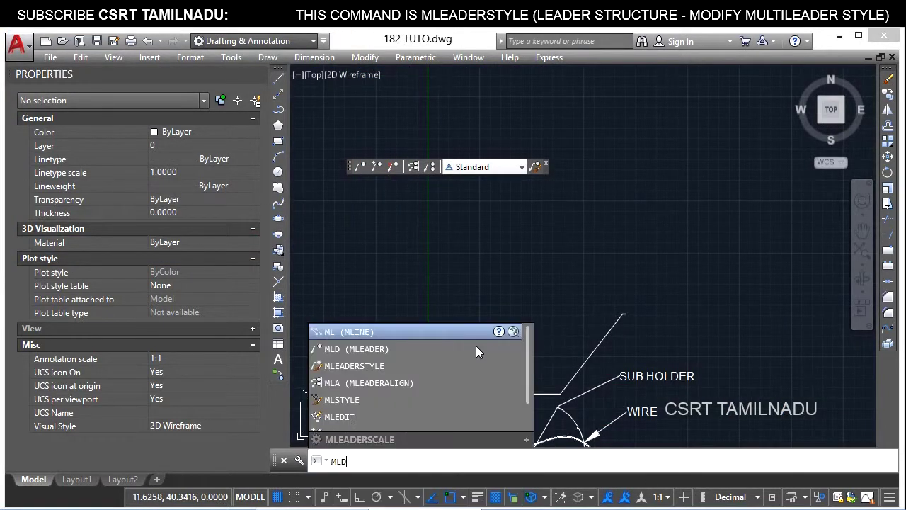
text(D)
key(Return)
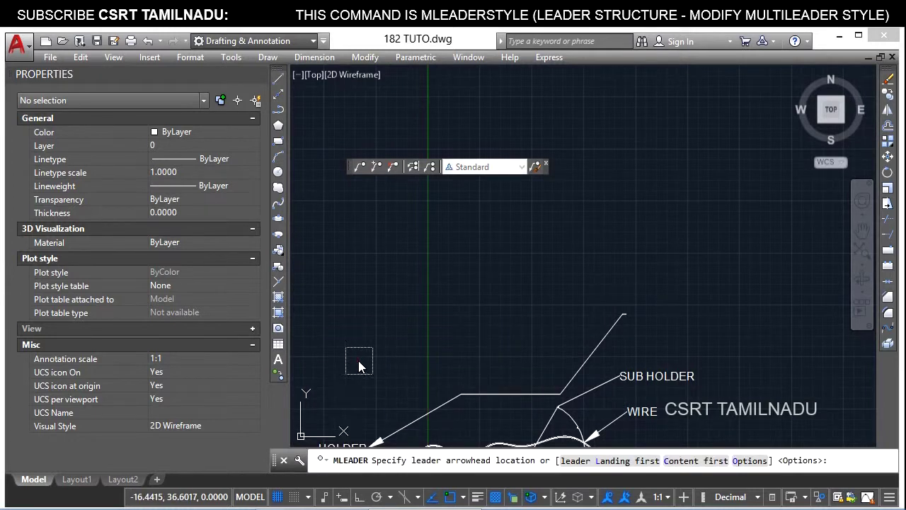
click(360, 357)
click(504, 275)
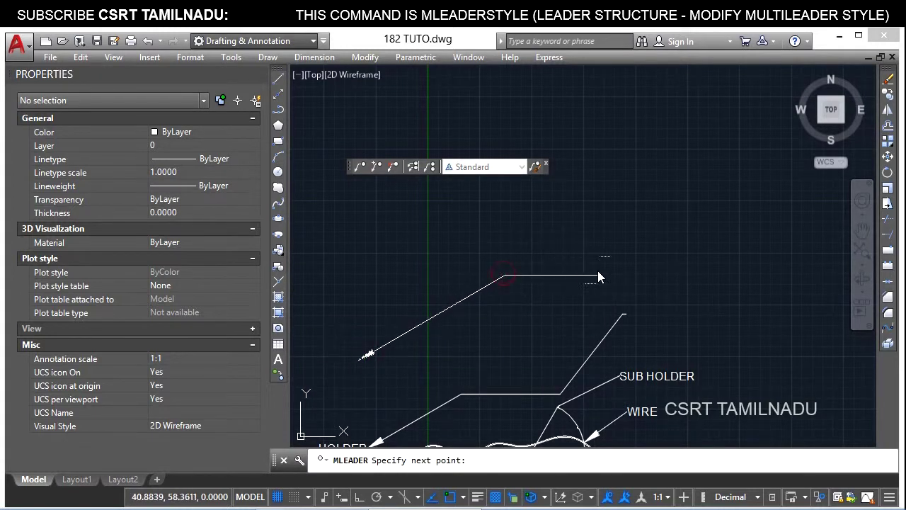
click(597, 277)
click(712, 145)
Label the leader ASDF, then select it to confirm Annotative is Yes.
text(AS)
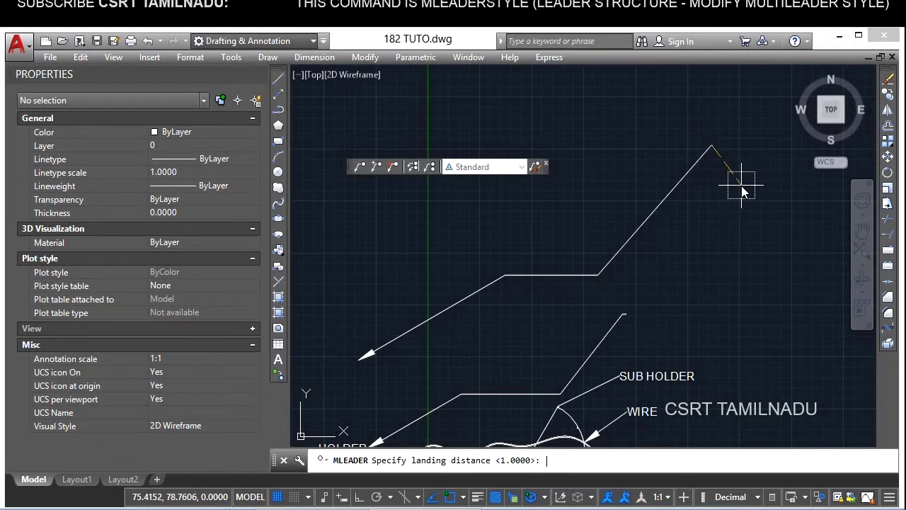
key(BackSpace)
key(BackSpace)
key(Return)
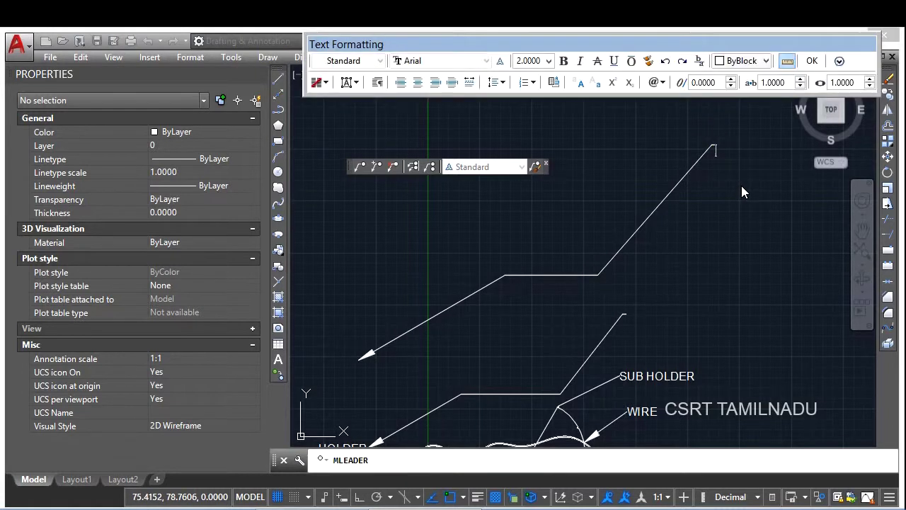
text(ASDF)
click(692, 225)
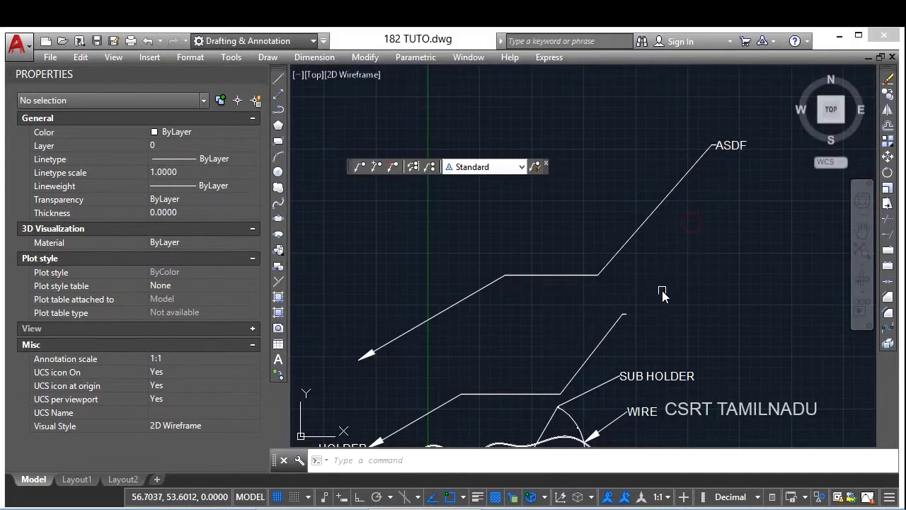
click(639, 278)
click(600, 243)
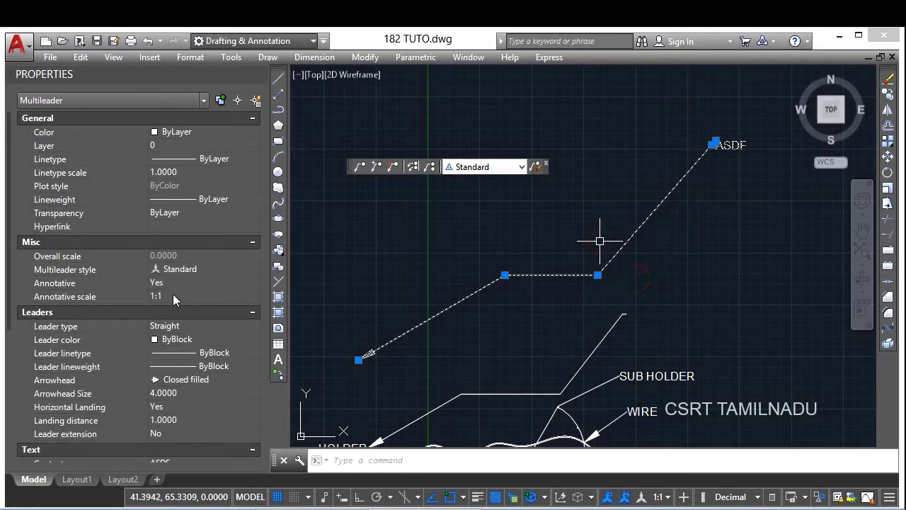
key(Escape)
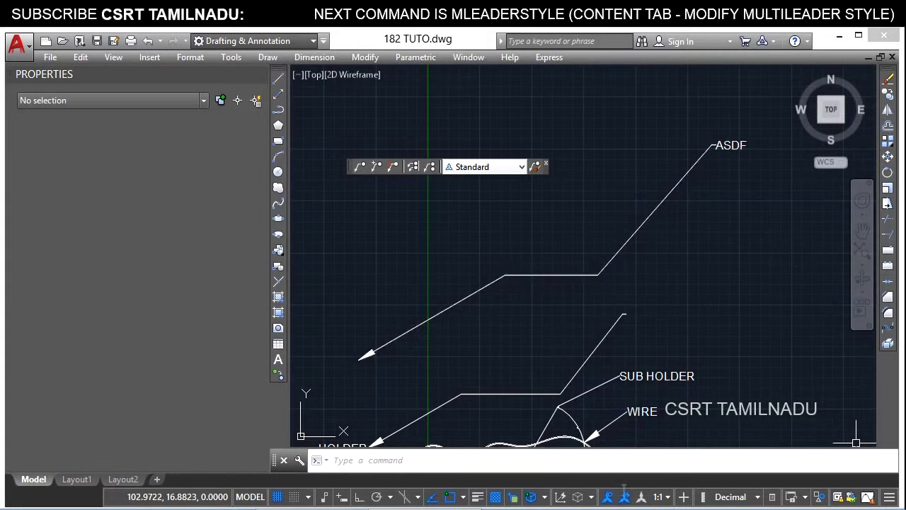
Set the status-bar annotation scale to 1:2 and zoom to compare the enlarged ASDF label.
click(668, 497)
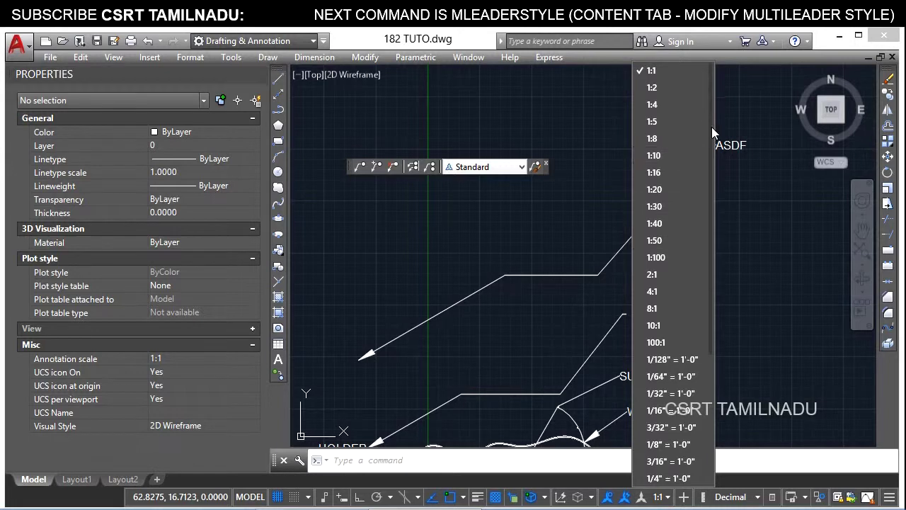
click(664, 86)
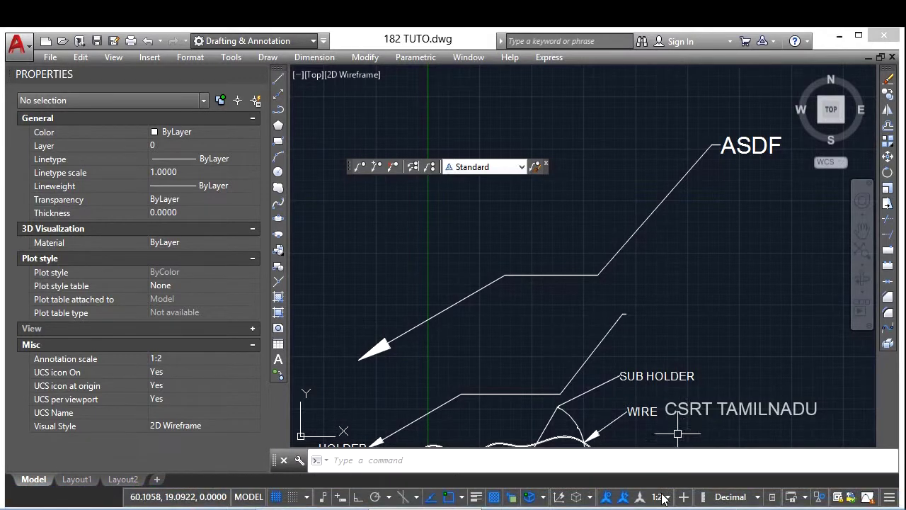
scroll(684, 263, down, 2)
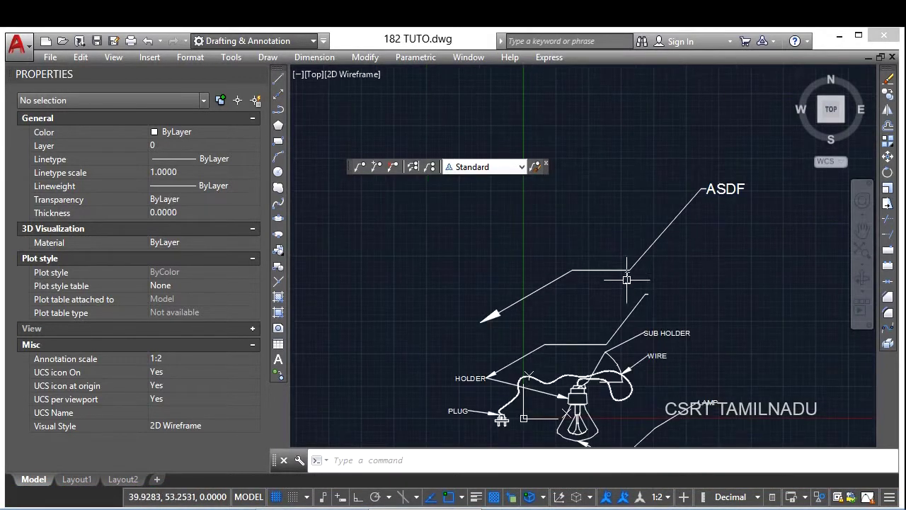
scroll(627, 280, up, 2)
text(MLS)
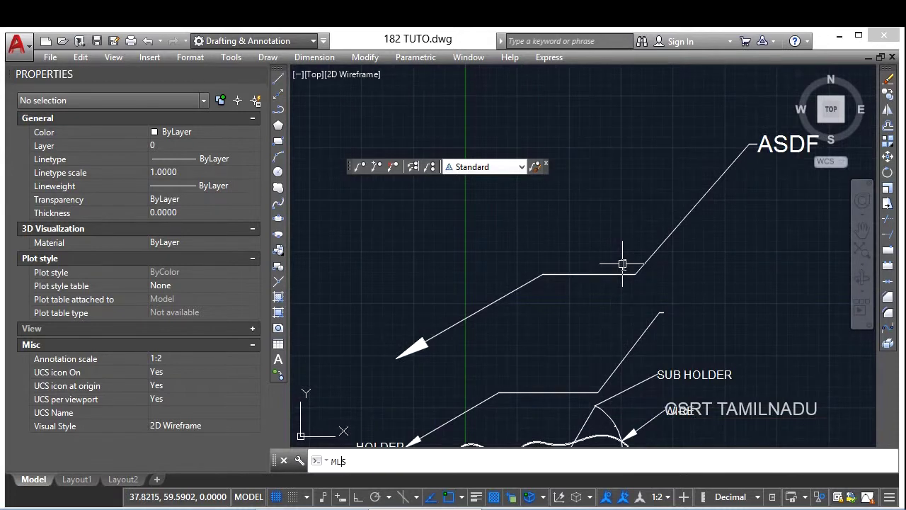
Turn off Annotative in the Standard multileader style and close the style manager.
key(Return)
click(305, 132)
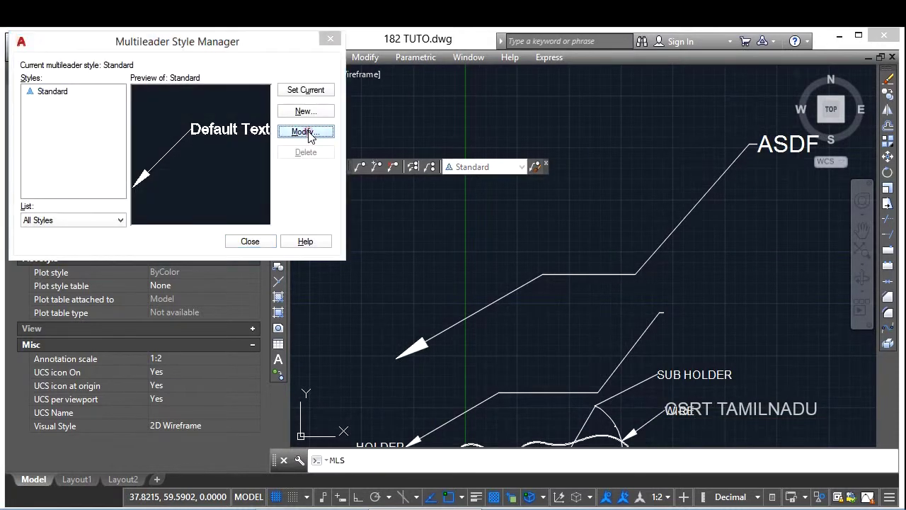
click(411, 290)
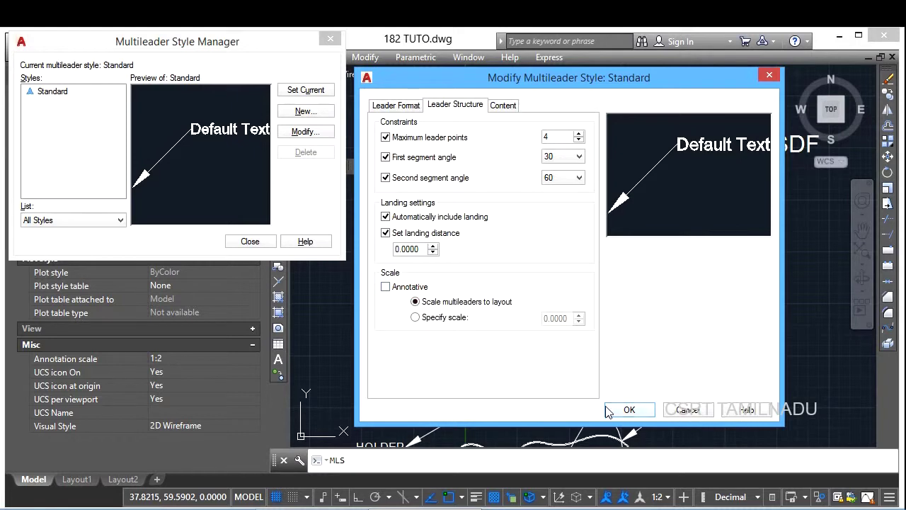
click(628, 410)
click(273, 243)
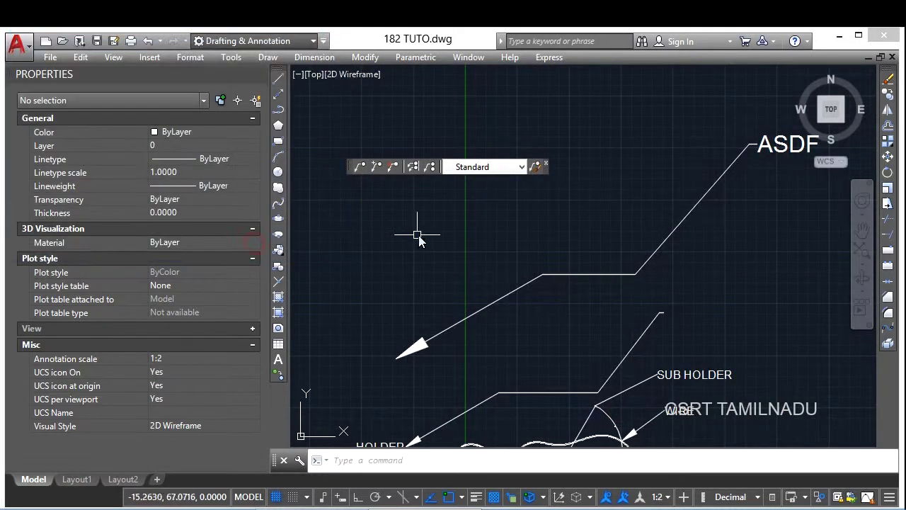
In an empty area, draw a new bent multileader pointing down-left, labelled ASDF.
middle_drag(418, 241, 682, 269)
text(MLS)
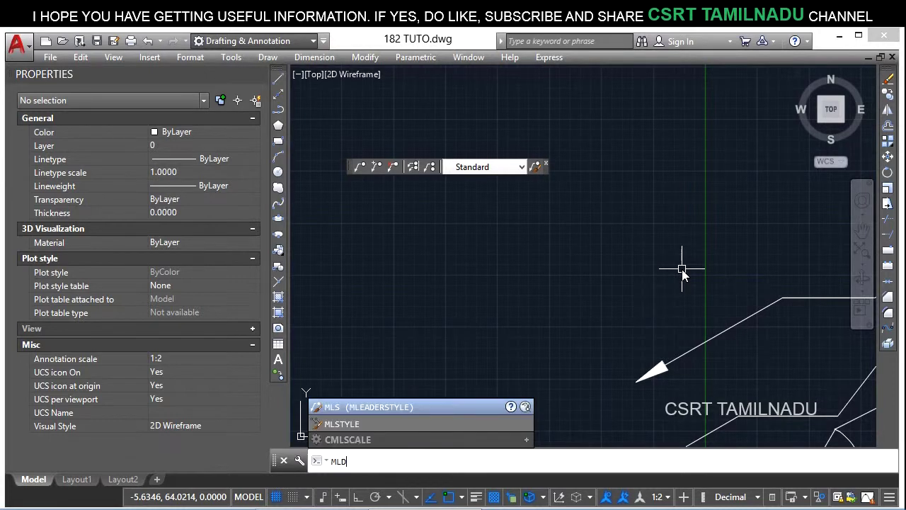
key(Return)
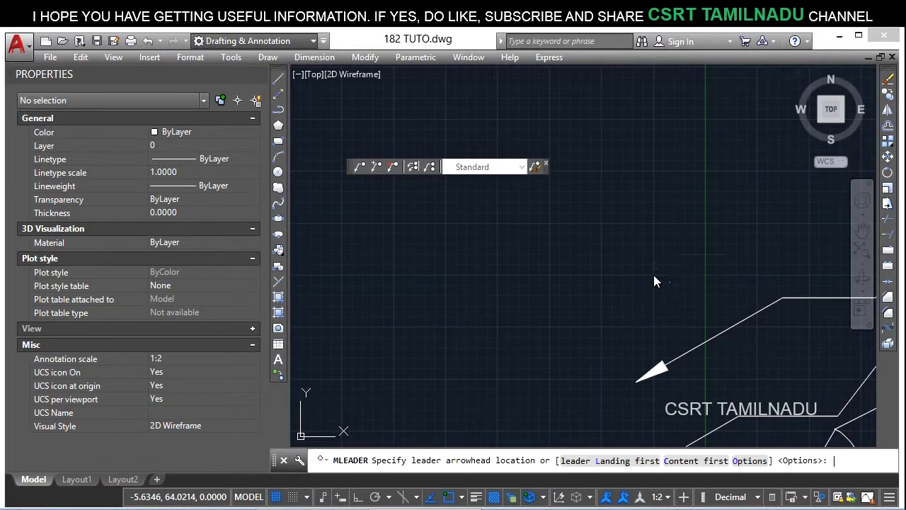
click(397, 370)
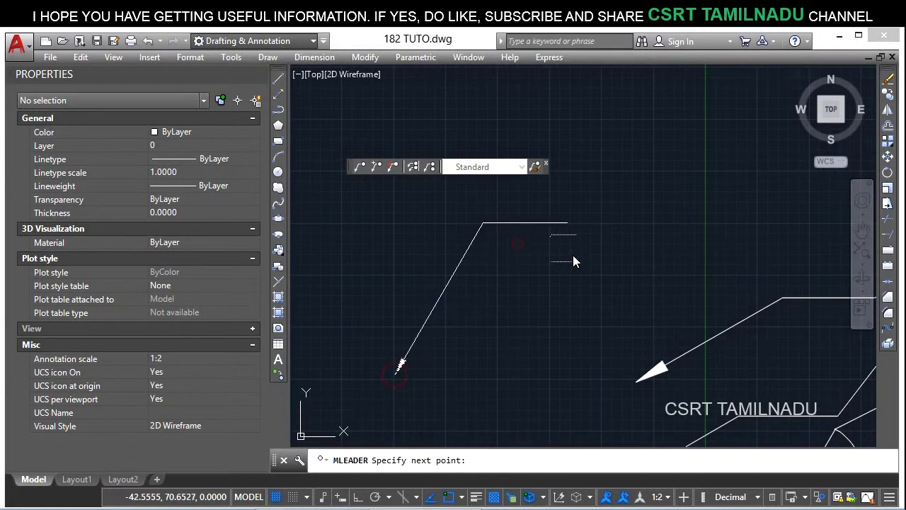
click(616, 251)
click(738, 152)
text(AS)
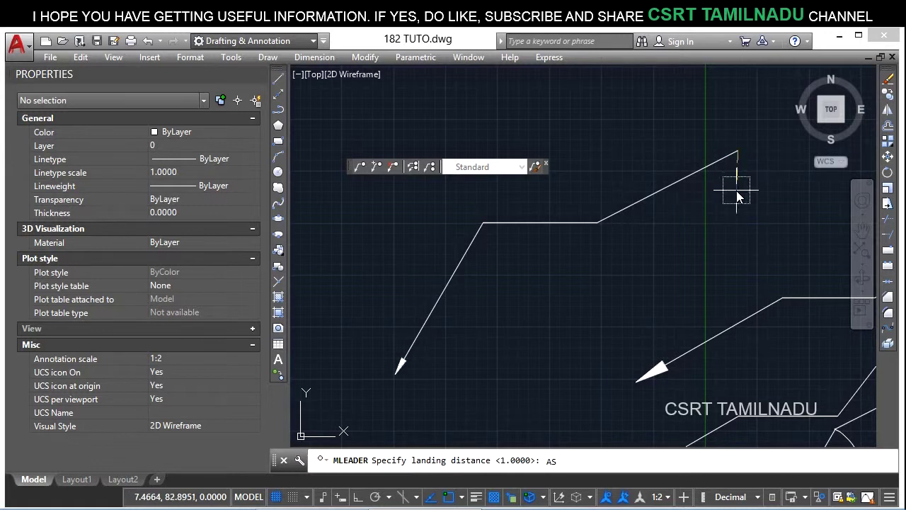
key(BackSpace)
key(Return)
text(ASDF)
click(686, 261)
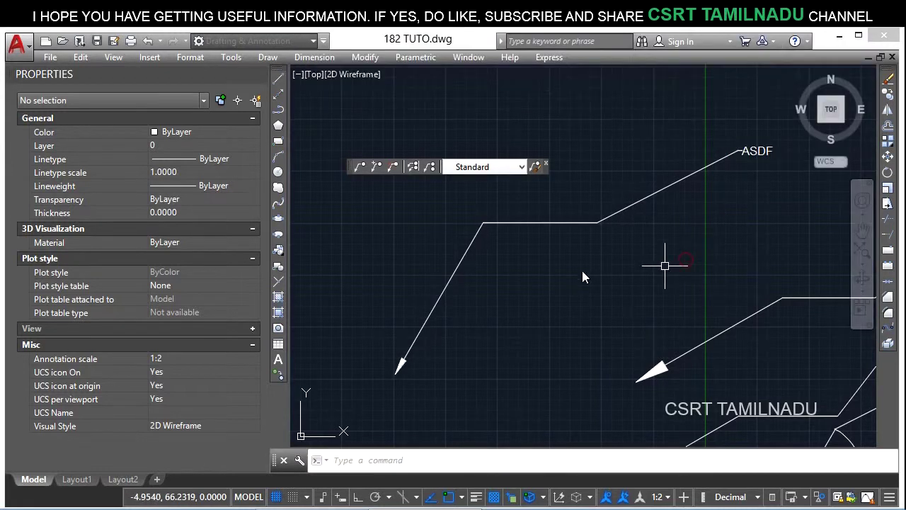
Set the annotation scale back to 1:1 and pan to the lamp labels.
click(658, 496)
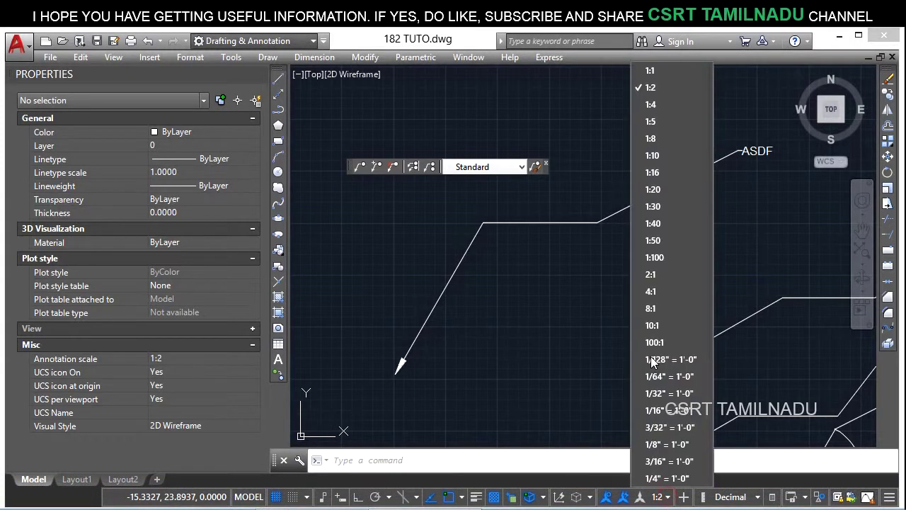
click(667, 76)
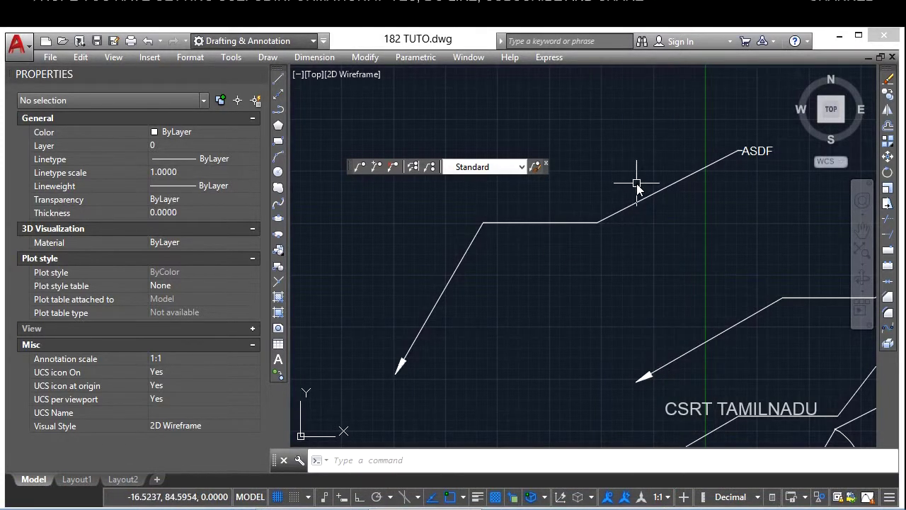
mouse_move(479, 311)
middle_down()
mouse_move(427, 249)
mouse_move(441, 263)
mouse_move(430, 235)
middle_up()
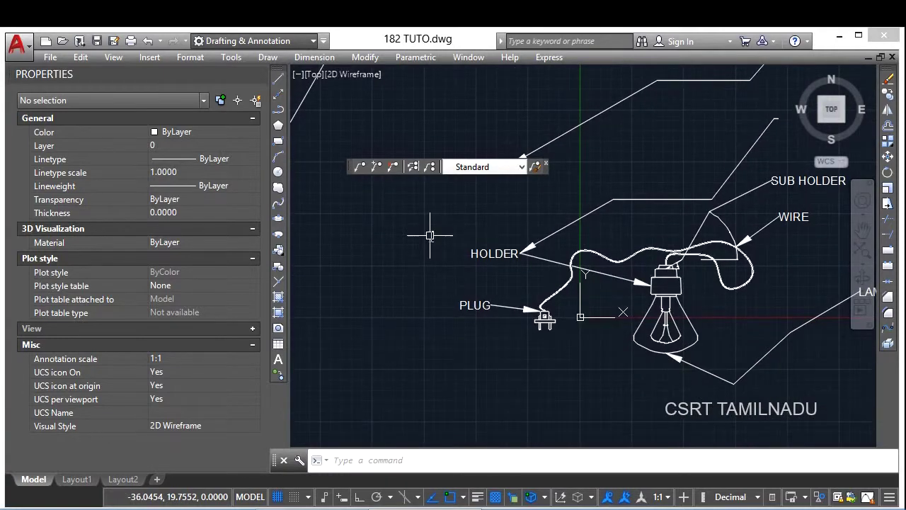
text(MLS)
Change the Standard multileader style's leader scaling to a specified scale of 2.
key(Return)
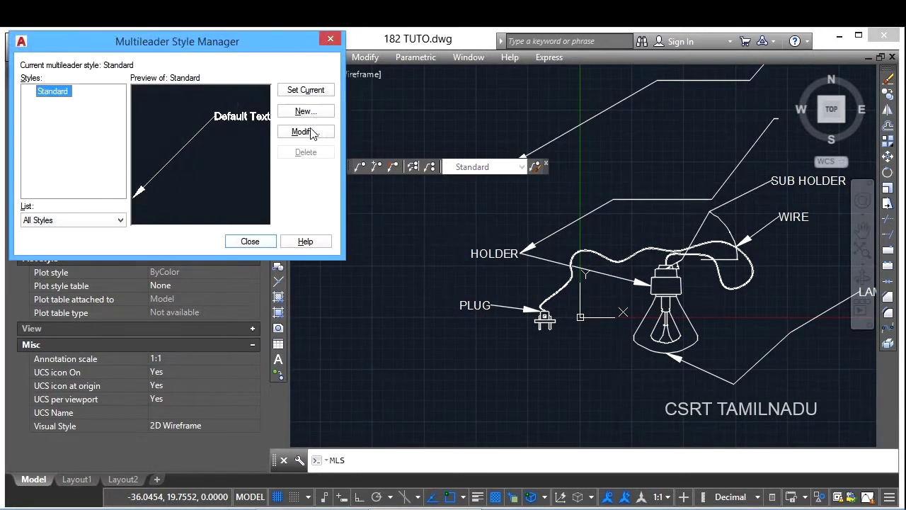
click(306, 132)
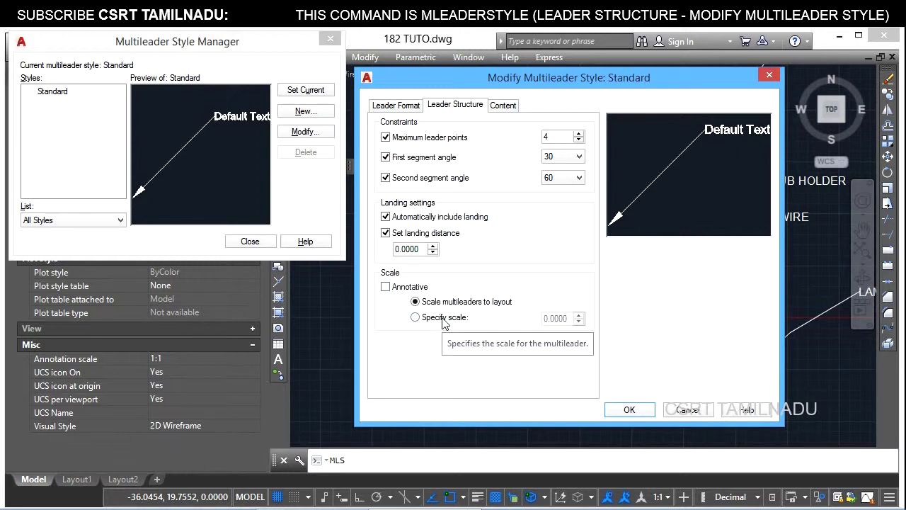
click(444, 318)
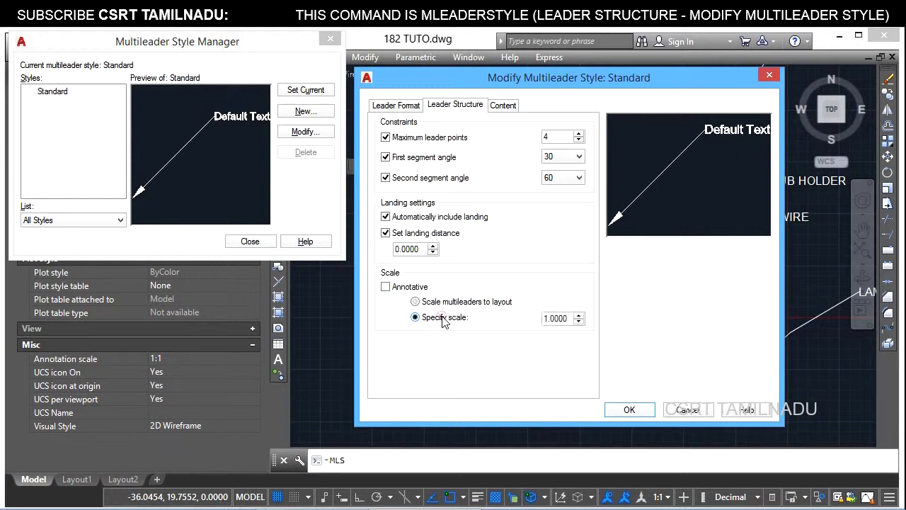
double_click(554, 318)
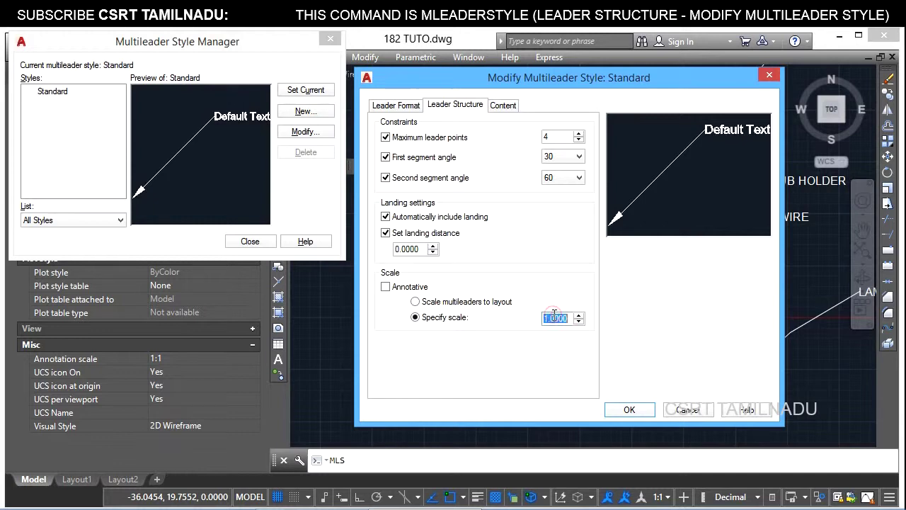
text(2)
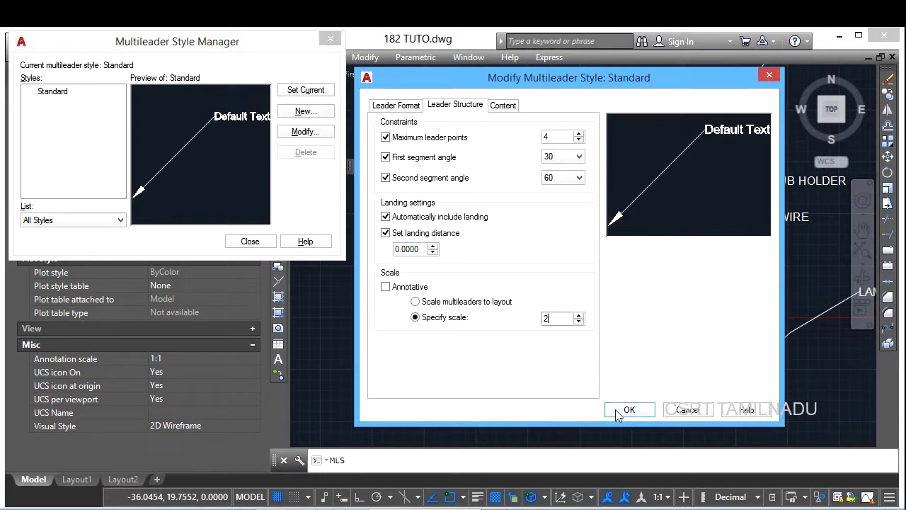
click(617, 412)
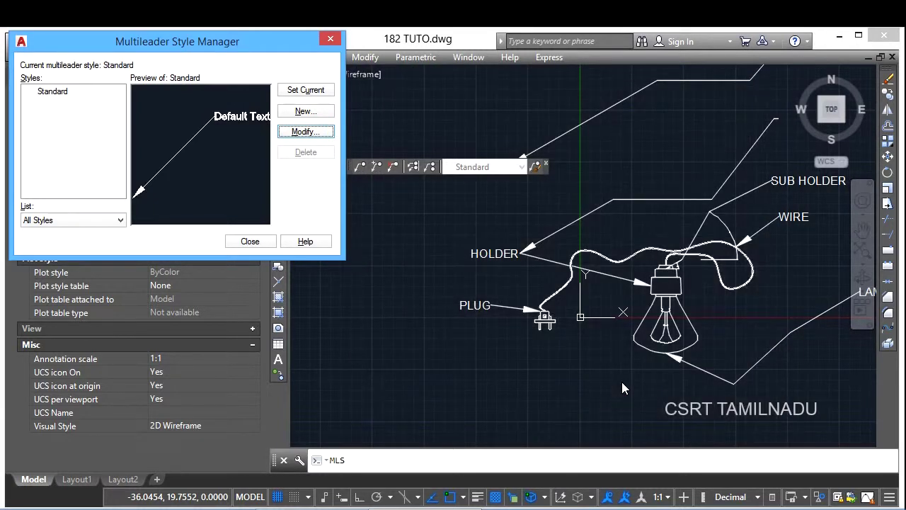
Add a multileader labelled MLS below the lamp at scale 2, then reopen the style manager.
click(258, 242)
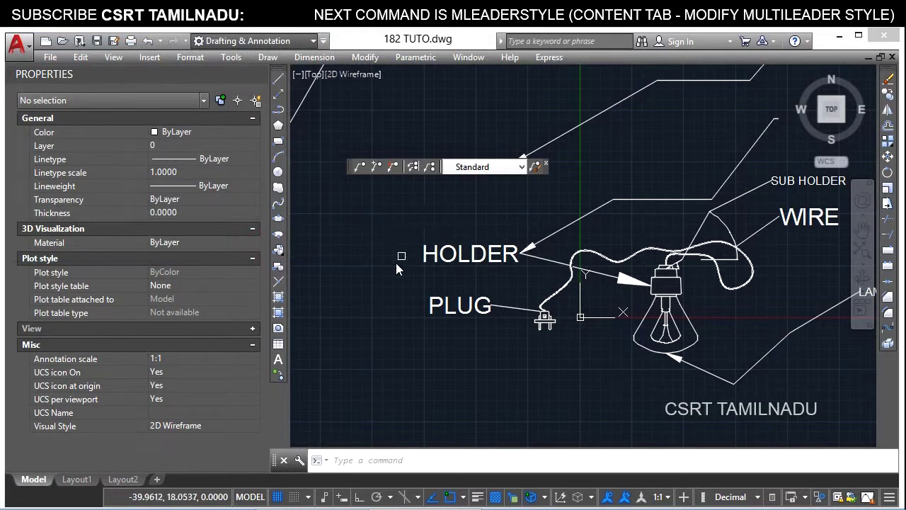
text(MLD)
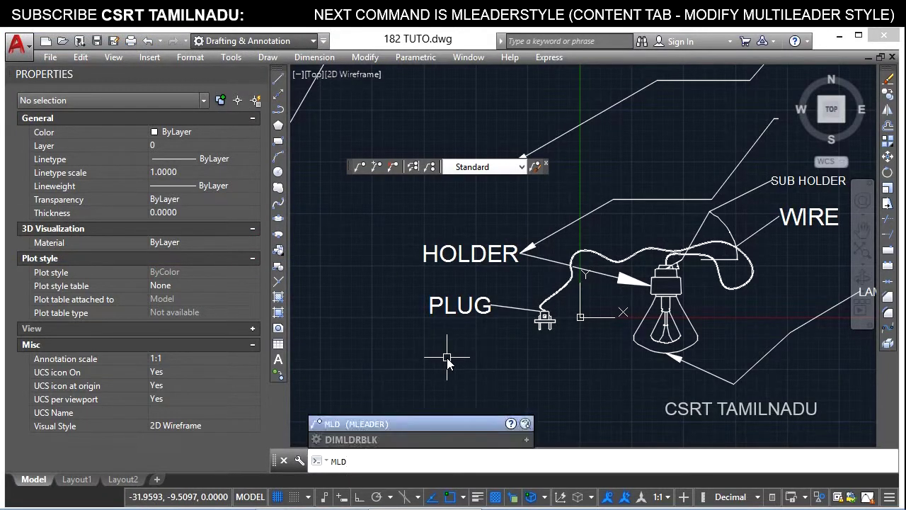
key(Return)
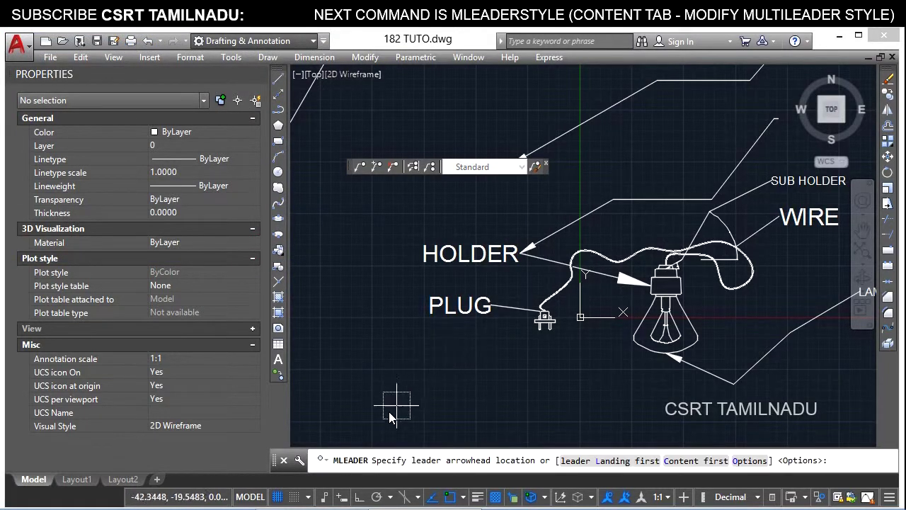
click(389, 410)
click(470, 365)
click(500, 417)
click(589, 357)
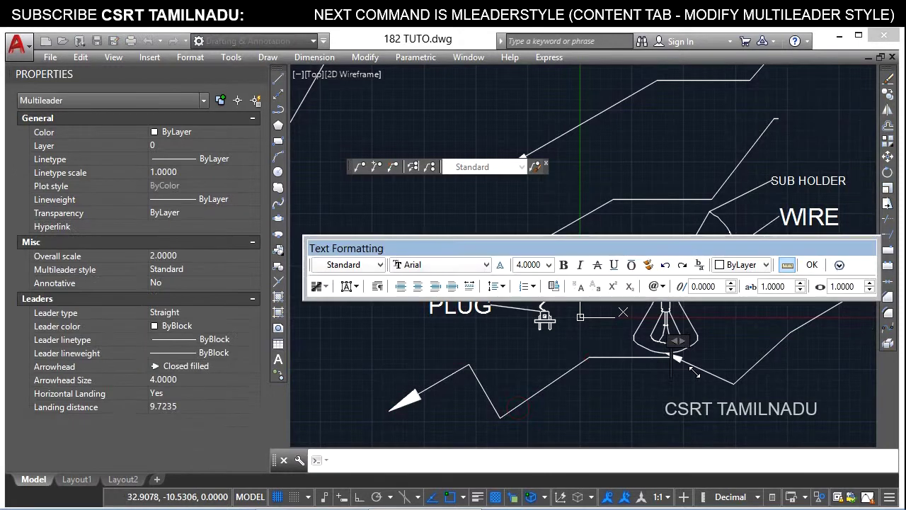
text(MLS)
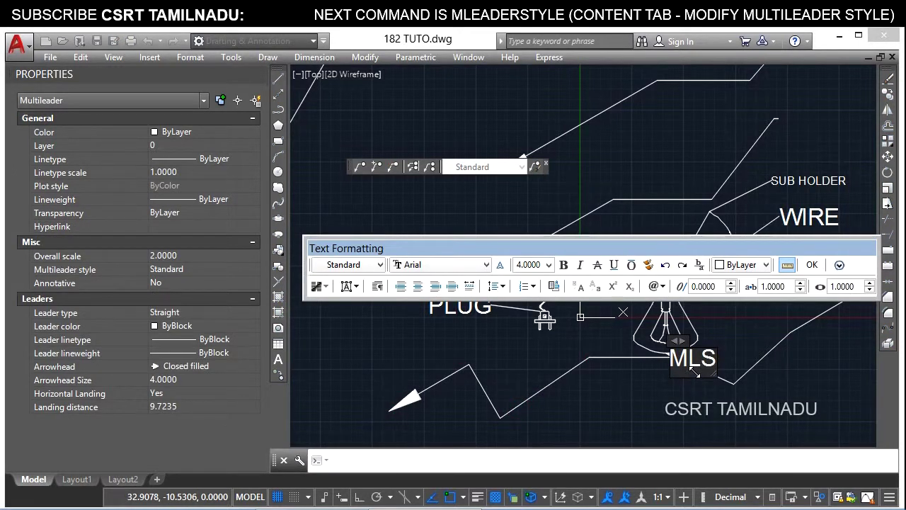
click(656, 405)
text(MLS)
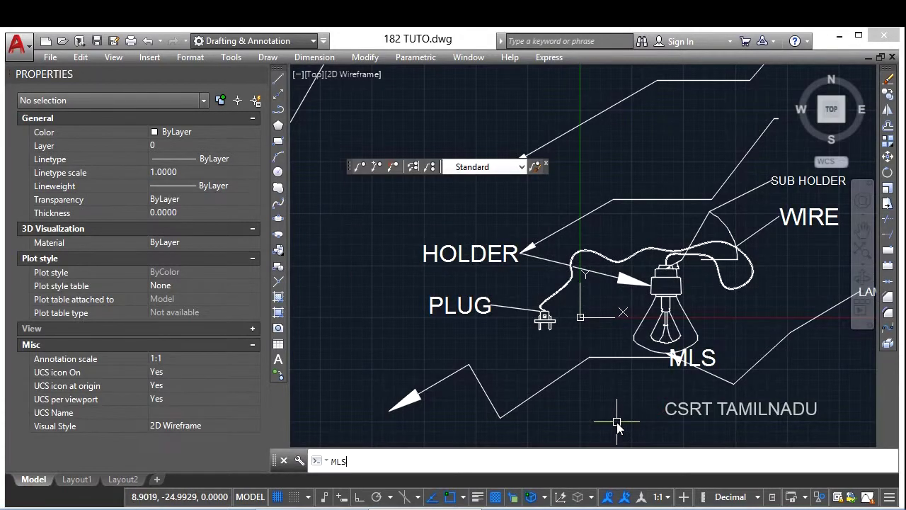
key(Return)
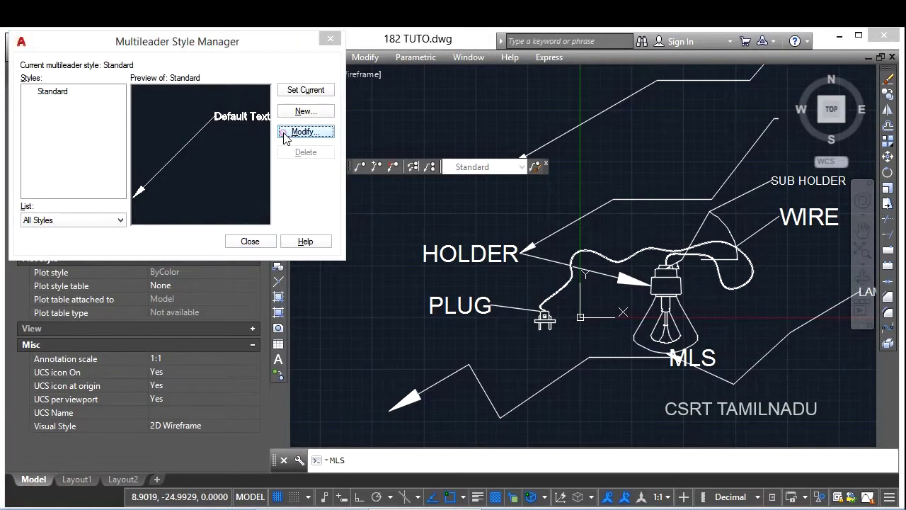
Switch the Standard style back to Scale multileaders to layout and close the manager.
click(284, 133)
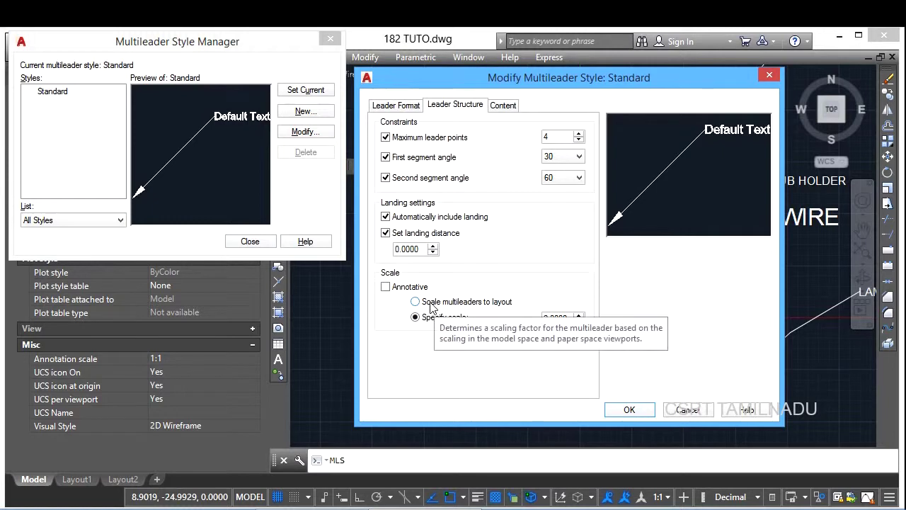
click(507, 304)
click(628, 410)
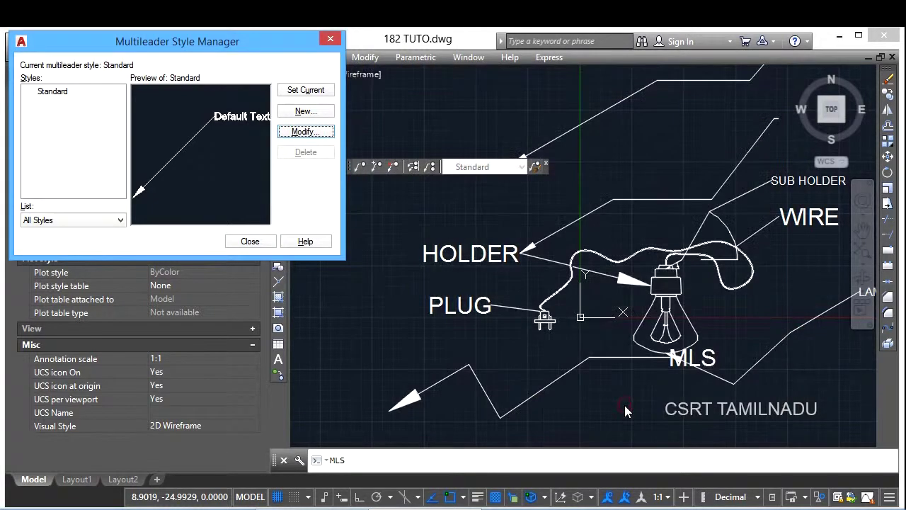
click(250, 243)
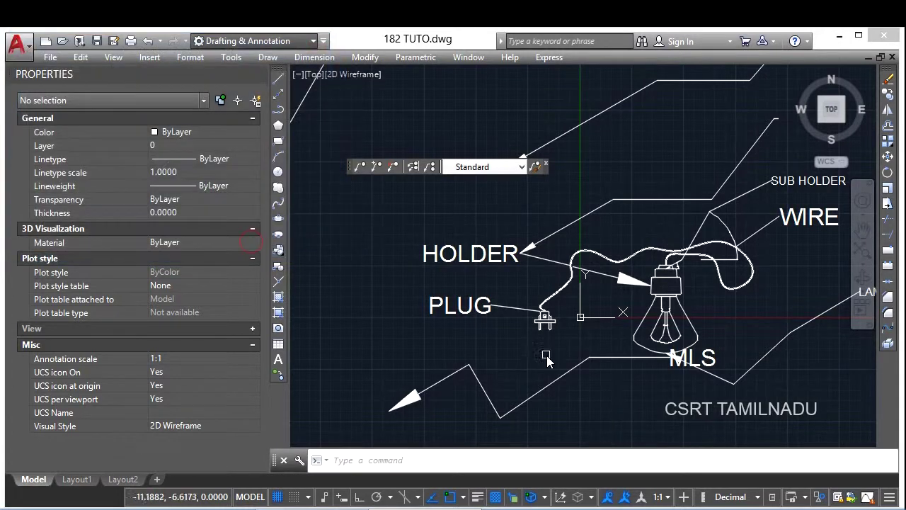